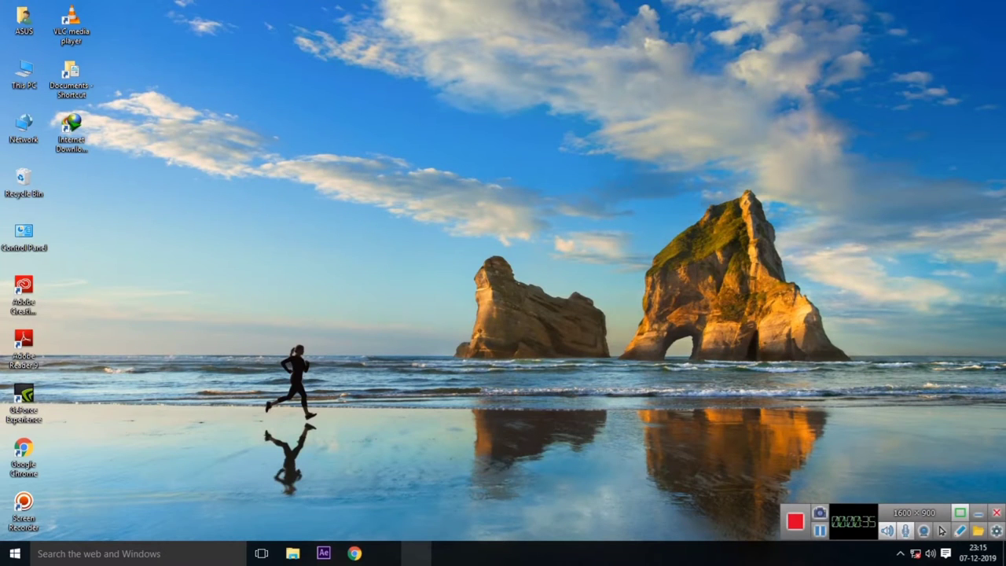
# Step: Launch After Effects and start a new empty project from the Start dialog
pyautogui.click(323, 553)
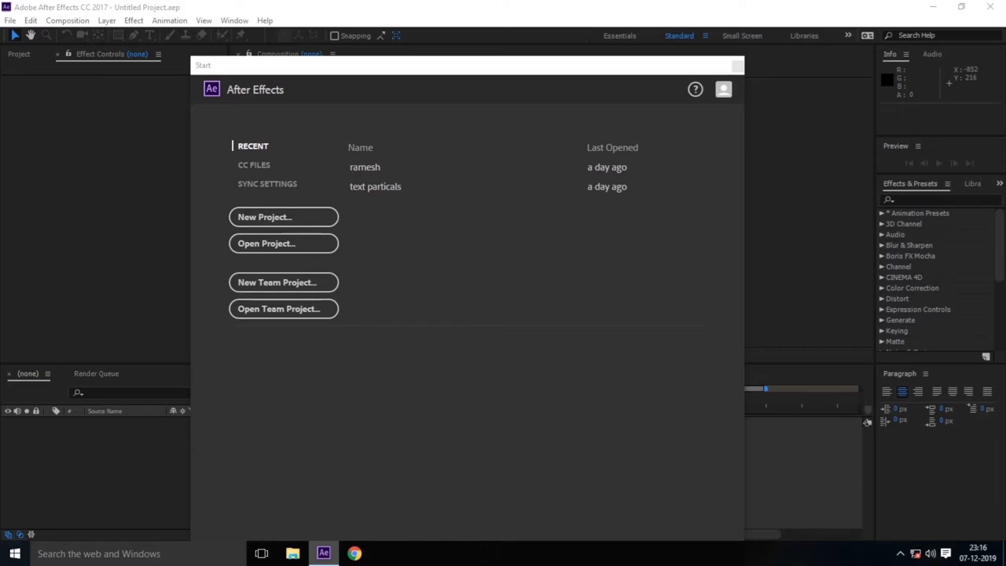
pyautogui.click(282, 217)
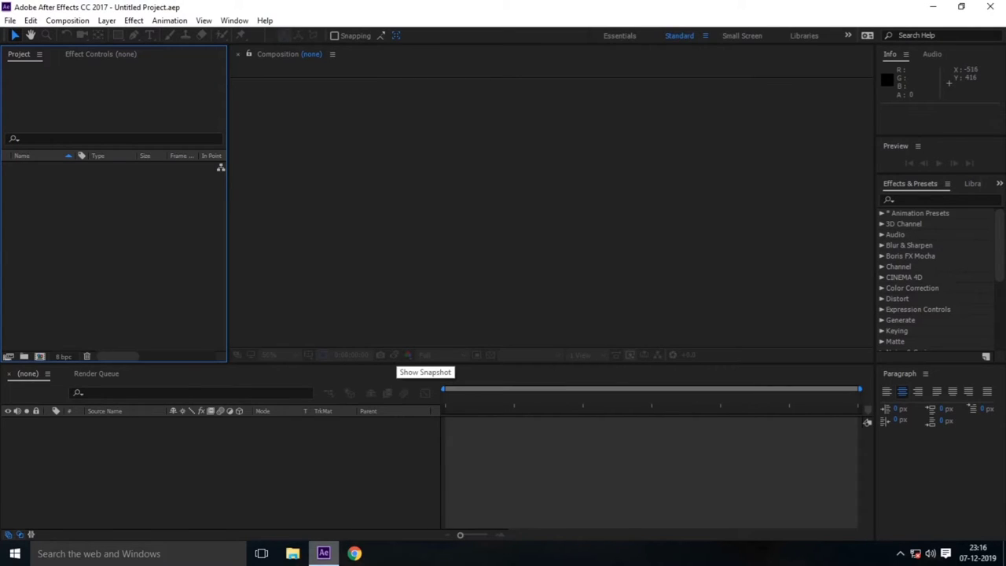
# Step: Import VID_20191128_134617.mp4 from the OPEN CAMERA SHOOTING VIDEOS folder on drive F:
pyautogui.hotkey('ctrl', 'i')
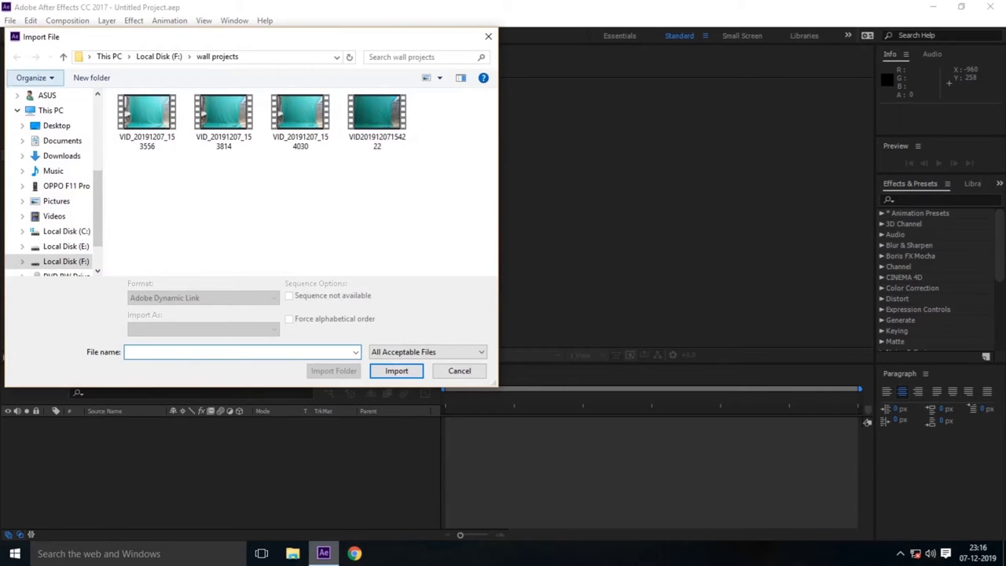
pyautogui.click(158, 57)
pyautogui.doubleClick(165, 136)
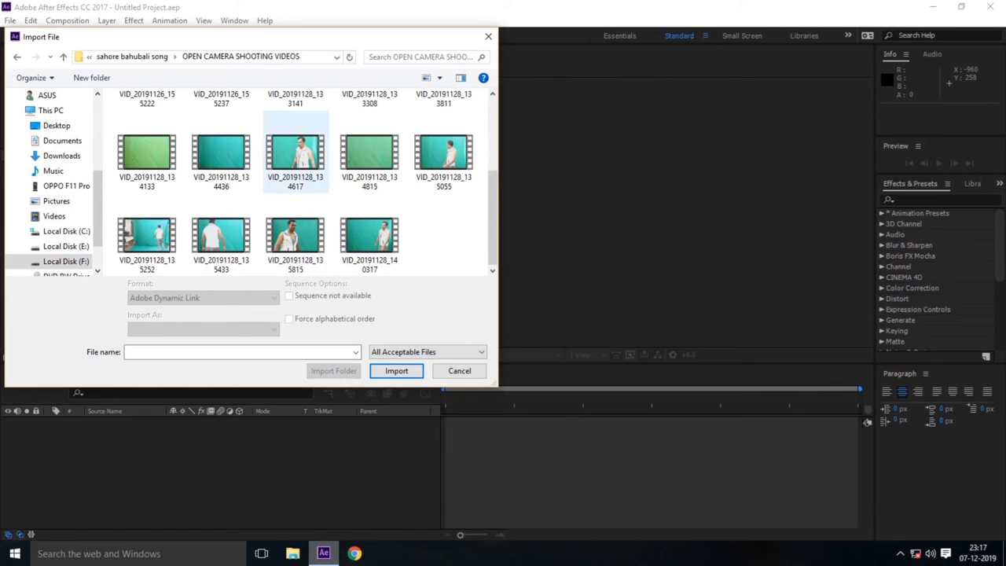
pyautogui.click(295, 155)
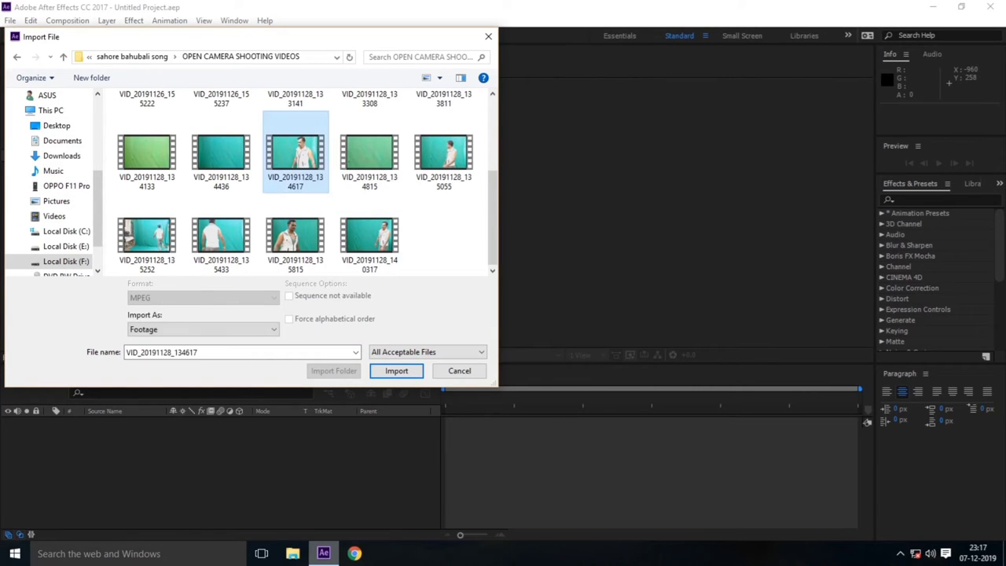
pyautogui.press('Return')
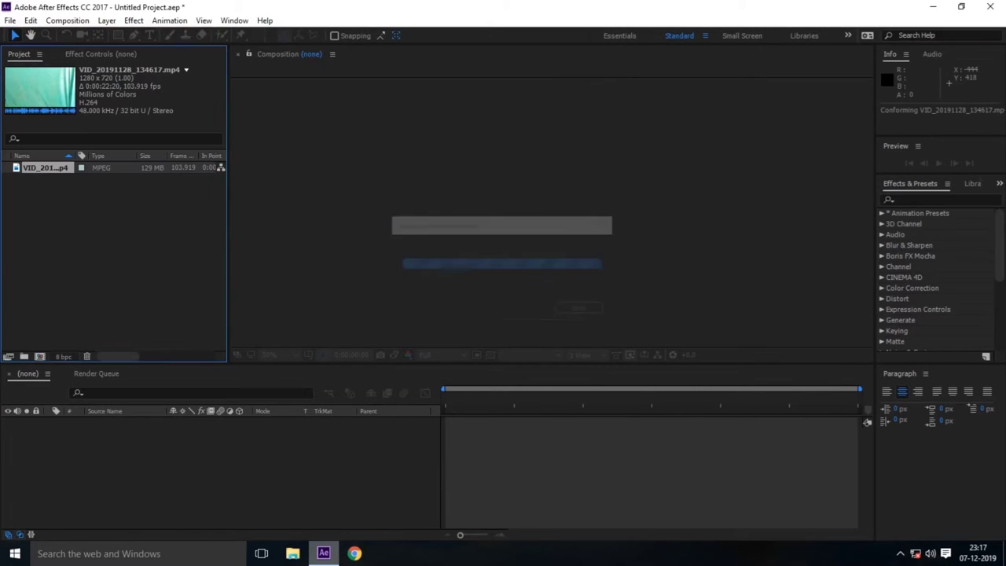
# Step: Create a composition from VID_20191128_134617 and shift the layer to start at -0:00:08:25
pyautogui.moveTo(45, 167)
pyautogui.mouseDown()
pyautogui.moveTo(59, 325)
pyautogui.moveTo(24, 356)
pyautogui.mouseUp()
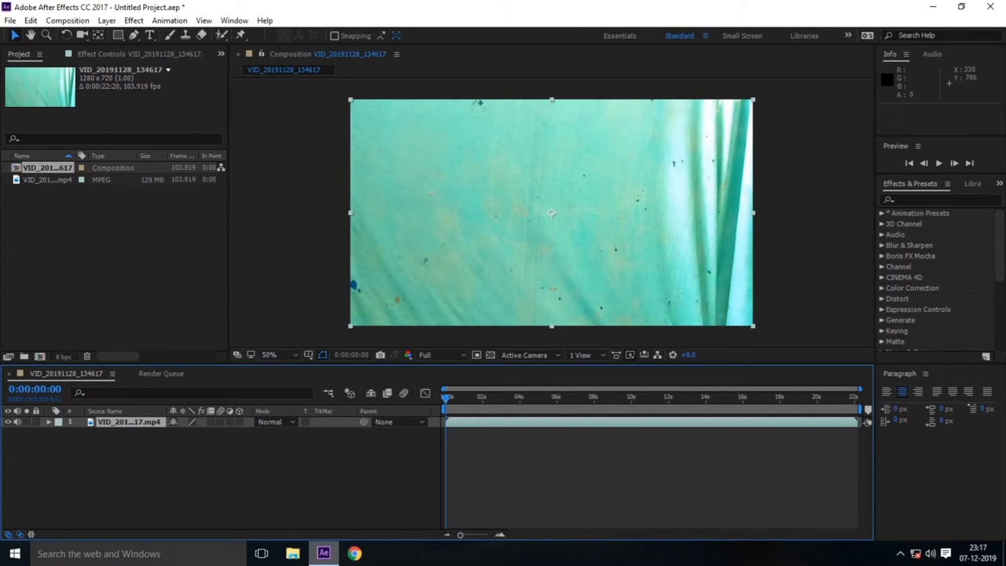
pyautogui.moveTo(849, 422); pyautogui.dragTo(694, 422)
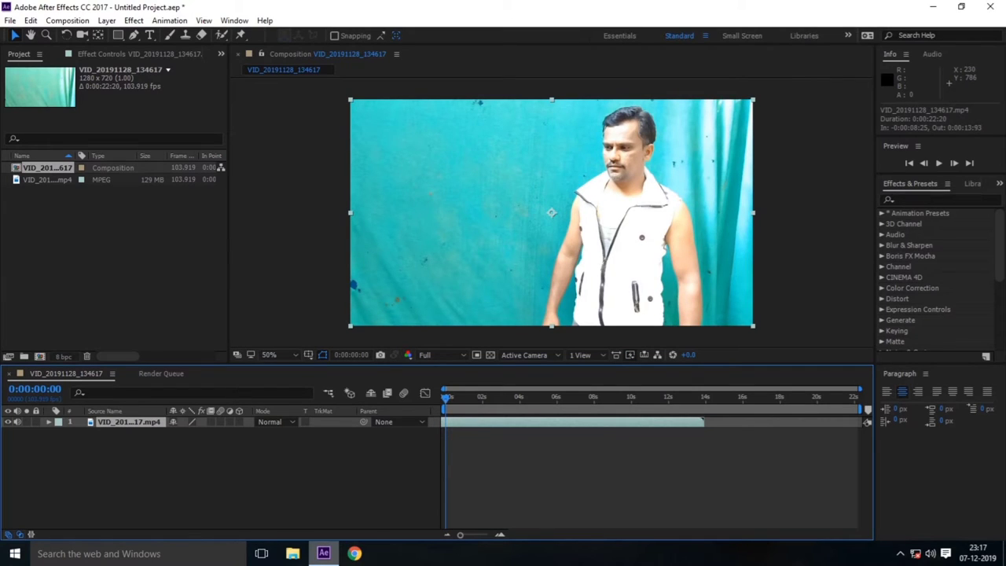
# Step: Duplicate the video layer, delete the copy, and play back the composition
pyautogui.hotkey('ctrl', 'd')
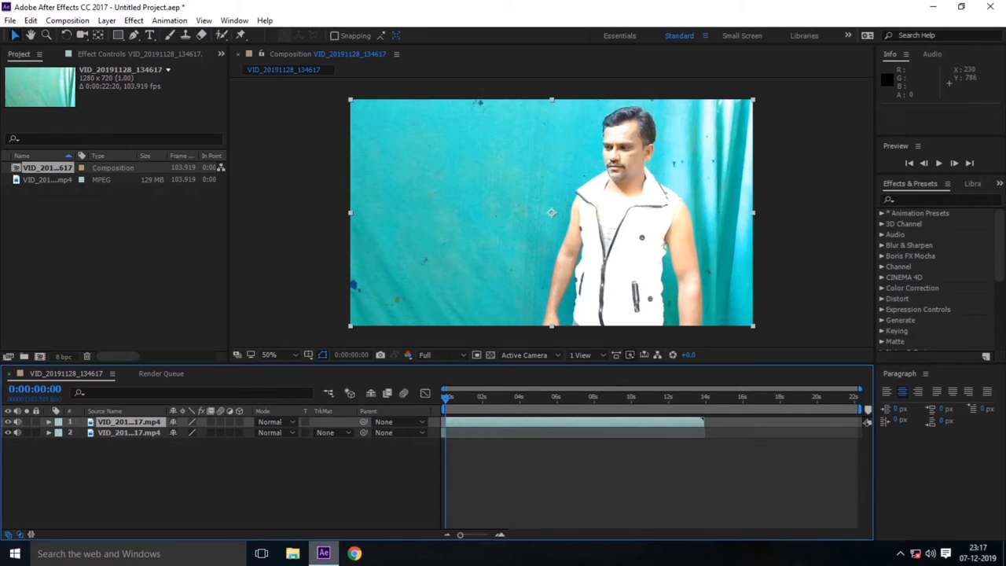
pyautogui.hotkey('ctrl', 'Down')
pyautogui.press('Delete')
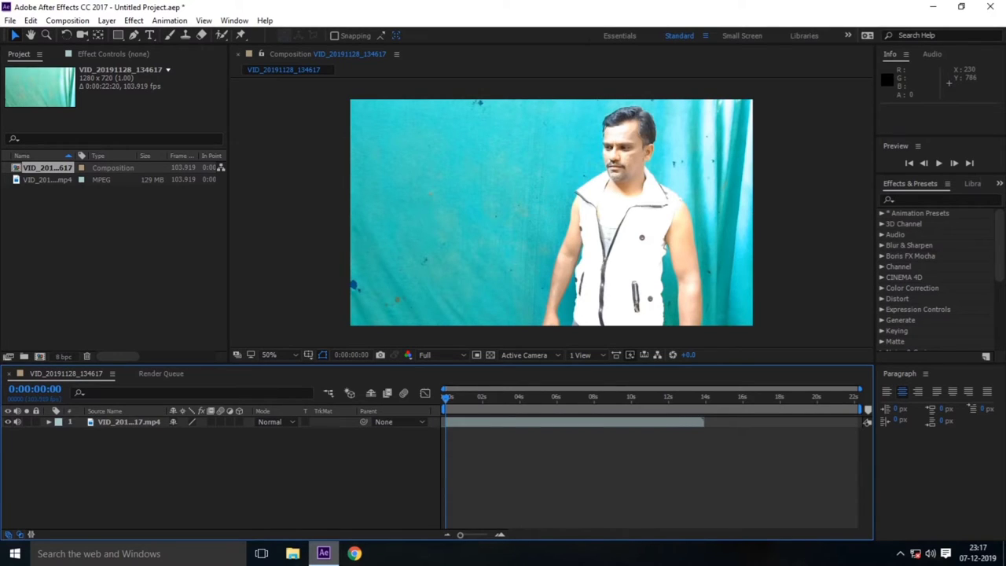
pyautogui.press('space')
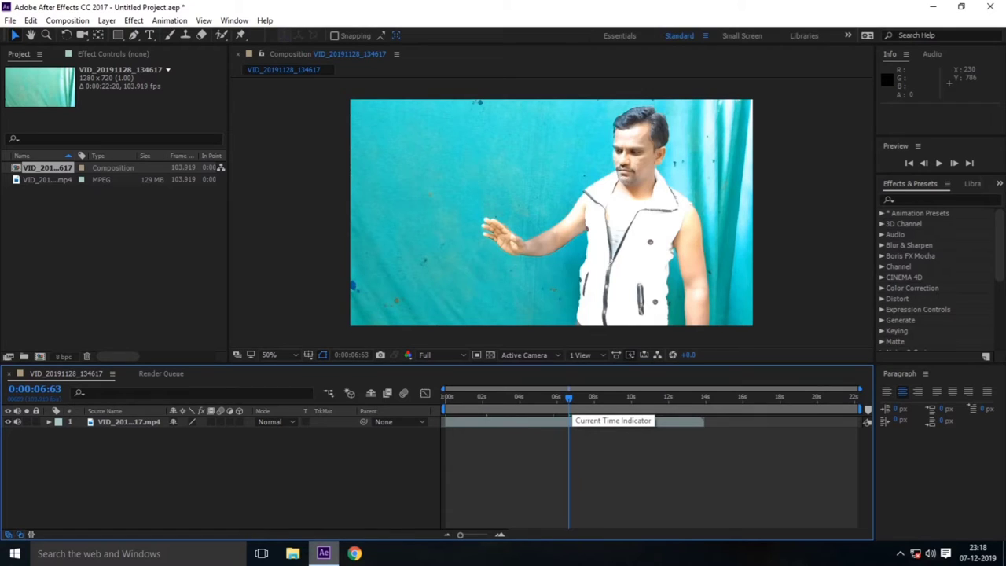
# Step: End the work area at 0:00:06:63, split the clip there and delete the later piece
pyautogui.press('n')
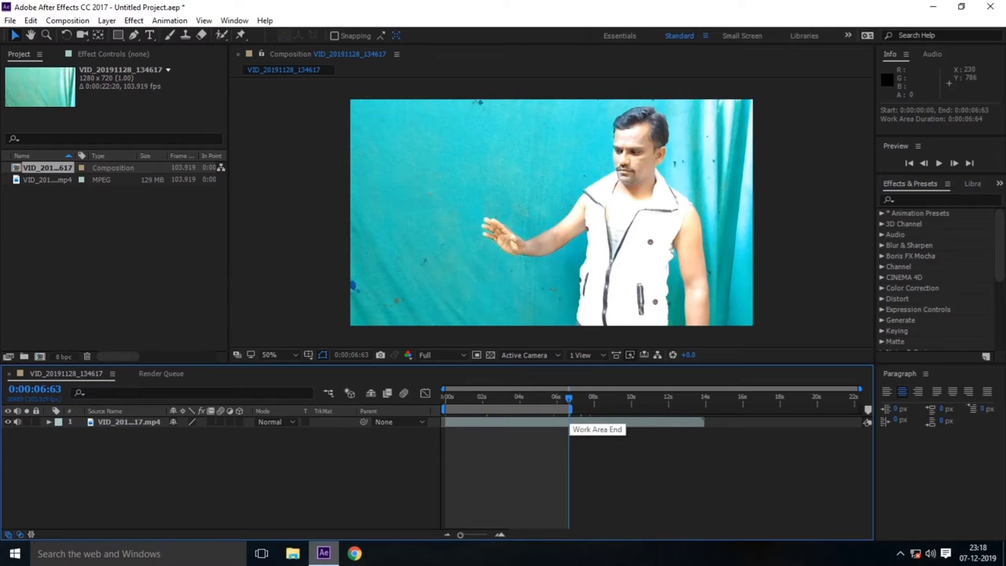
pyautogui.click(569, 422)
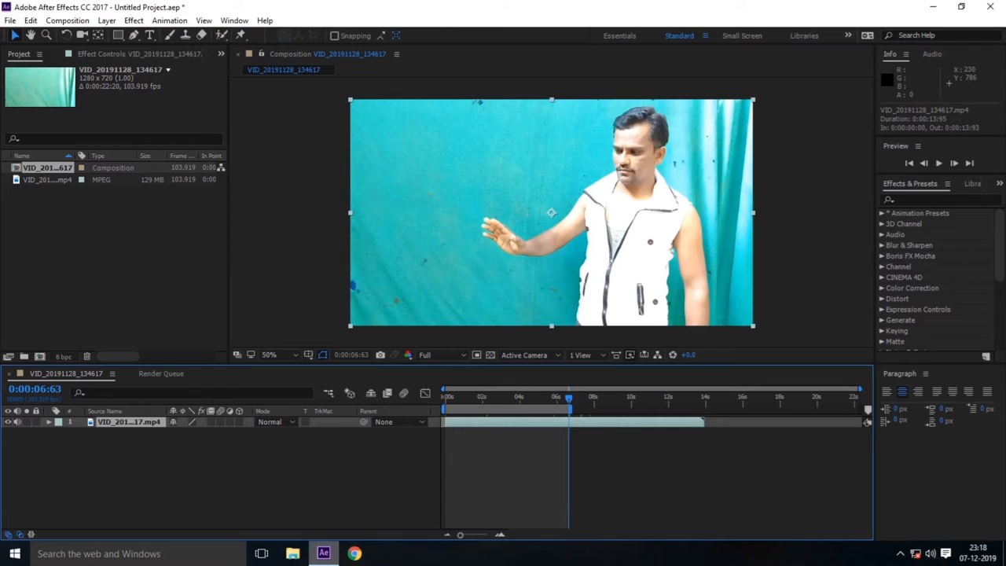
pyautogui.hotkey('ctrl', 'shift', 'd')
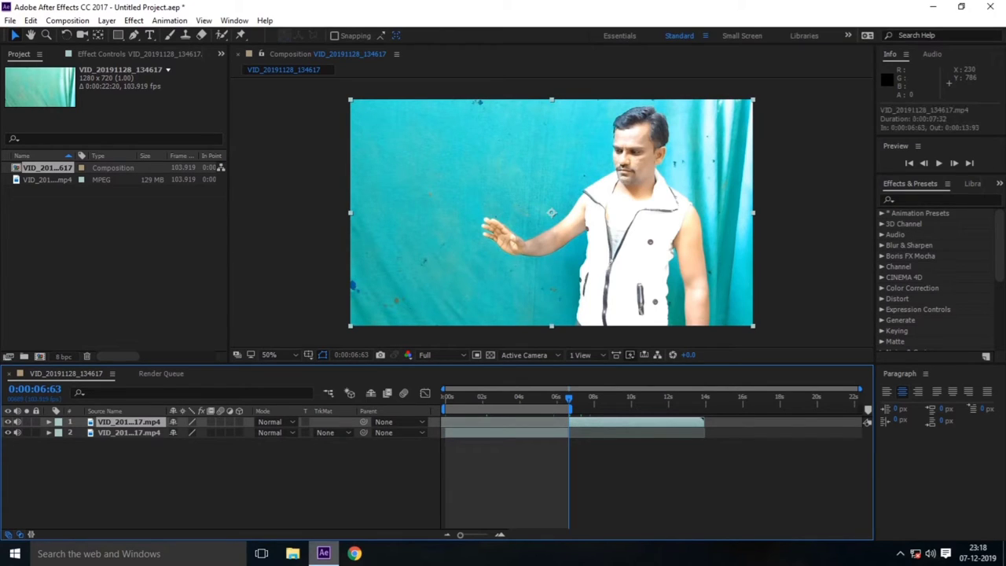
pyautogui.press('Delete')
pyautogui.click(555, 396)
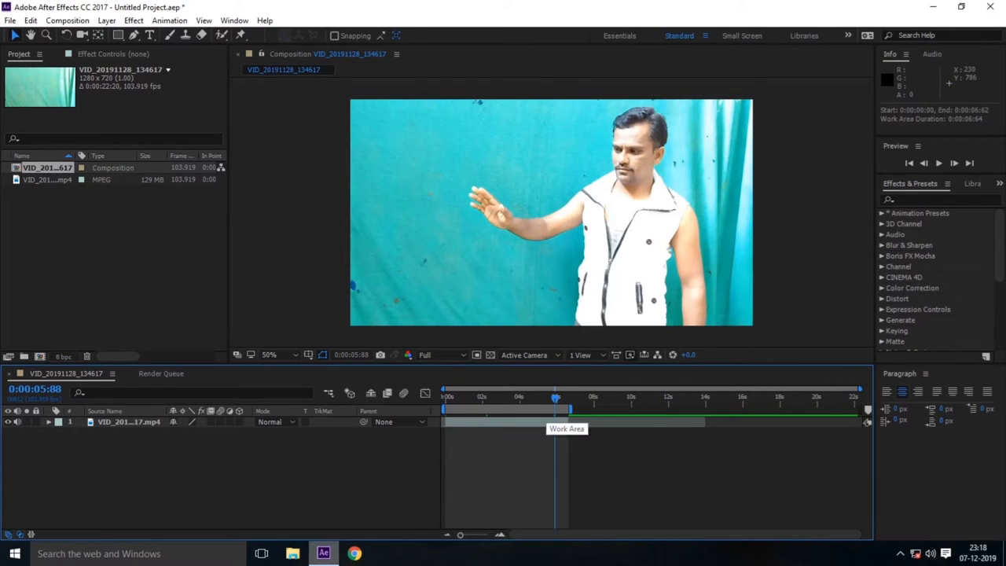
# Step: Trim the composition to the work area, making it 0:00:06:64 long, and scrub through it
pyautogui.rightClick(548, 410)
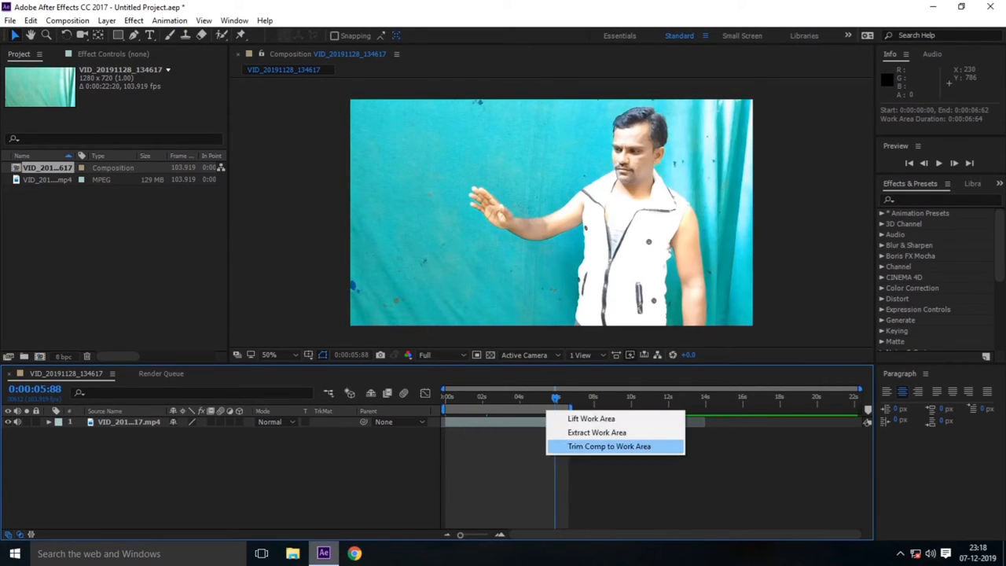
pyautogui.click(605, 446)
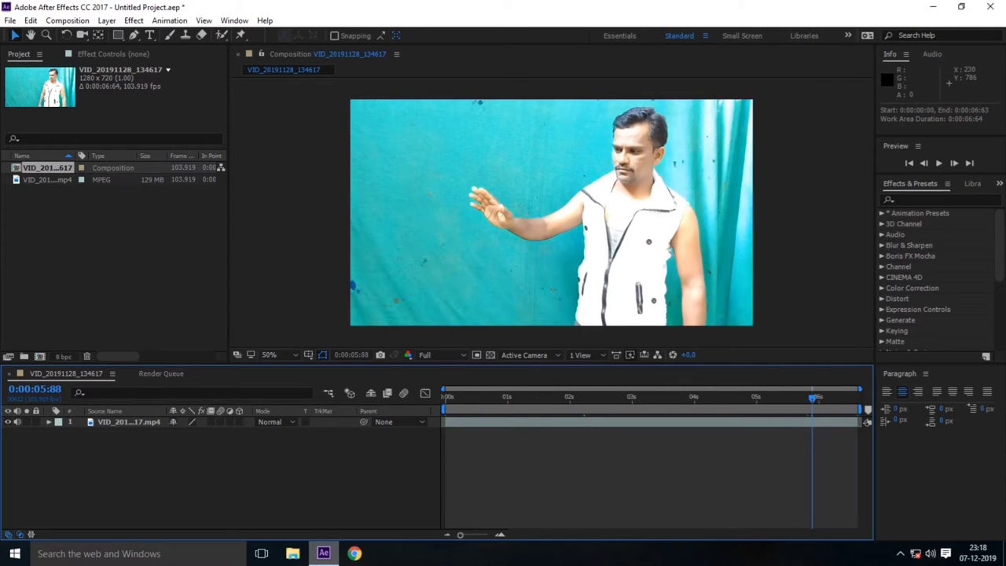
pyautogui.moveTo(446, 396); pyautogui.dragTo(856, 396)
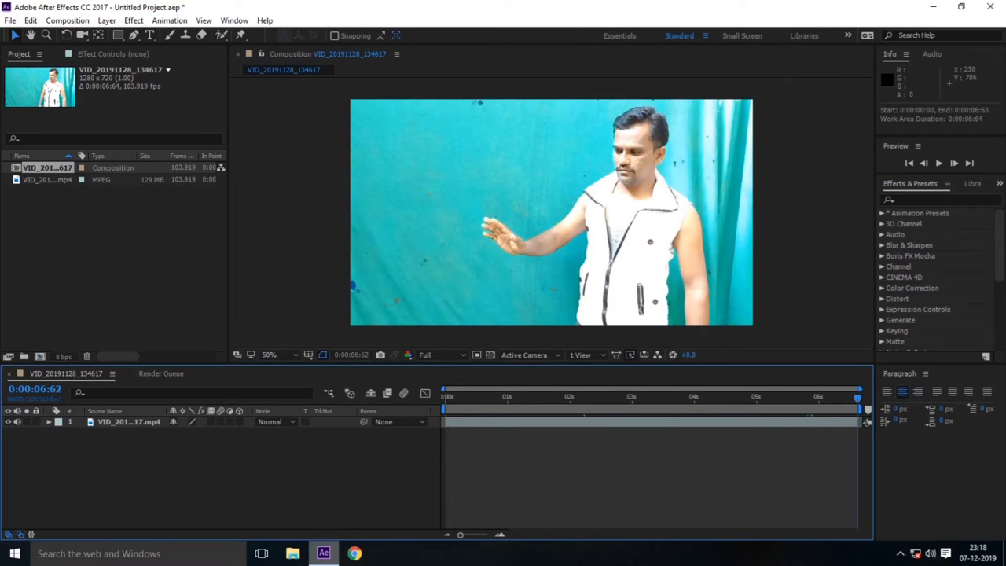
pyautogui.click(134, 20)
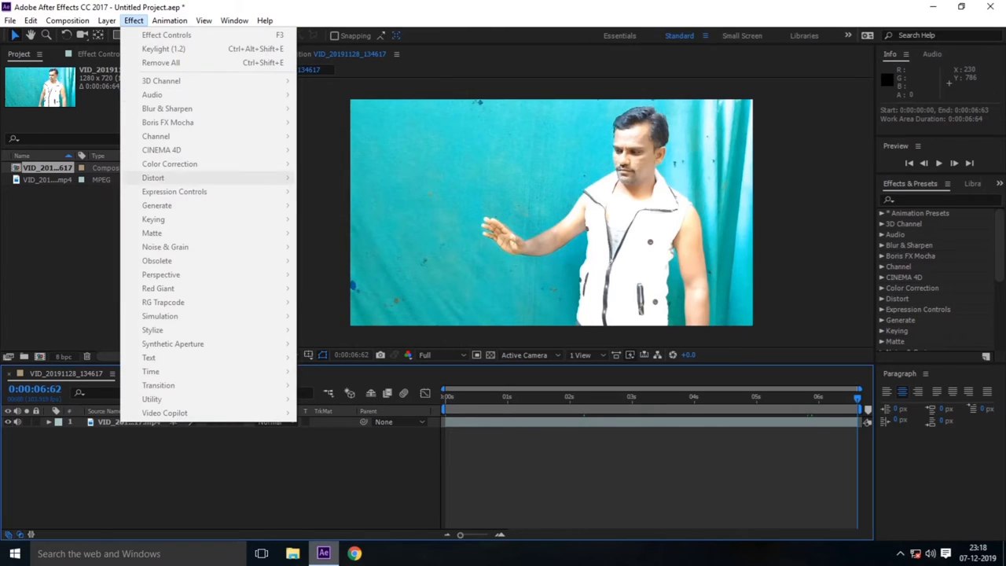
# Step: Apply Effect > Keying > Keylight (1.2) to the video layer
pyautogui.press('Escape')
pyautogui.click(129, 422)
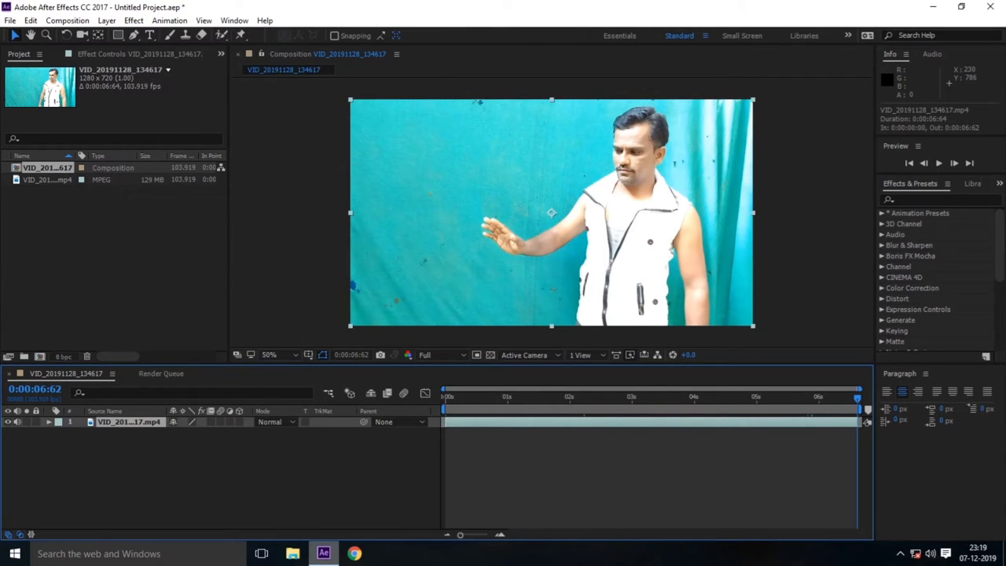
pyautogui.click(133, 20)
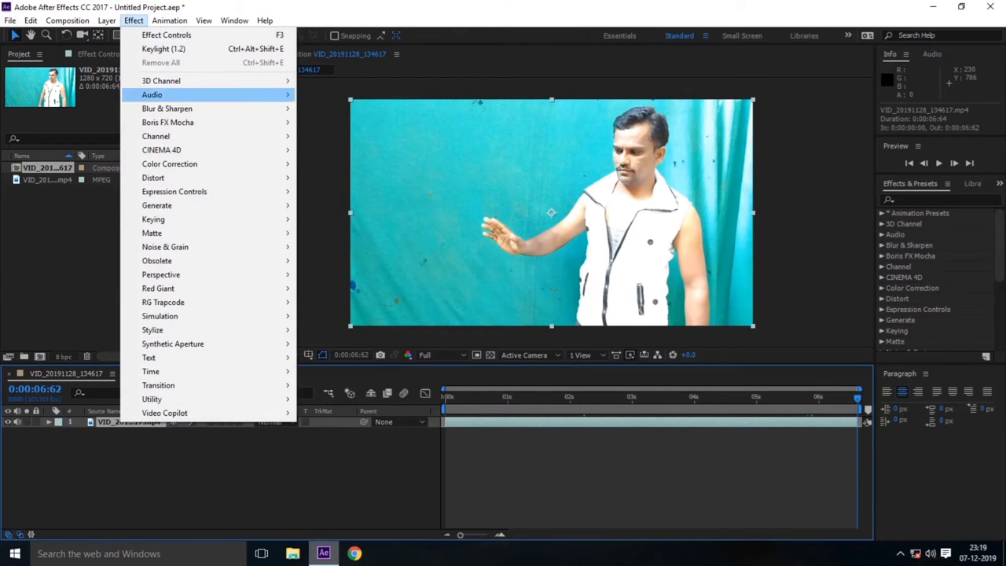
pyautogui.moveTo(197, 220)
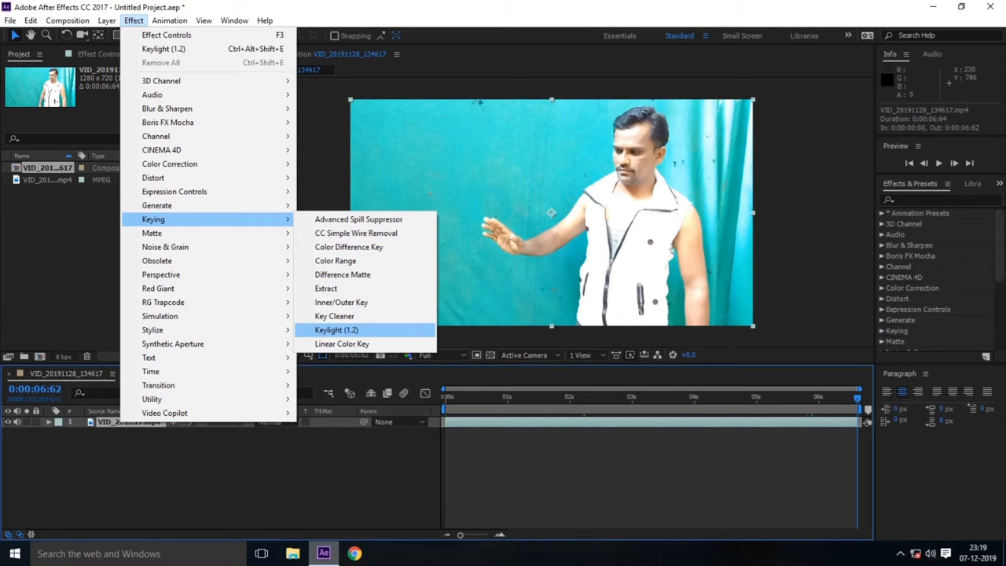
pyautogui.click(337, 330)
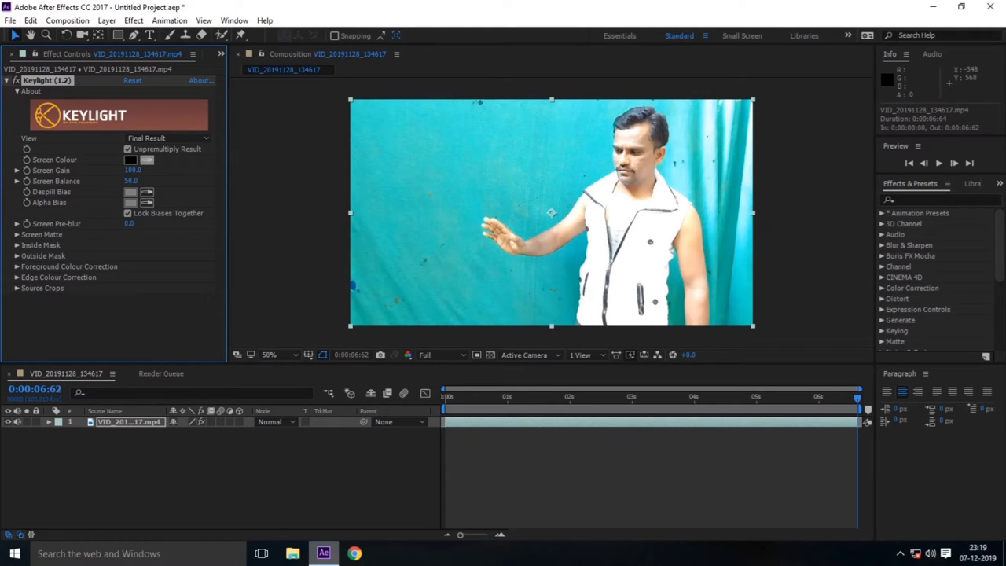
# Step: Pick the cyan backdrop as Screen Colour, then set Screen Gain 201.0 and Screen Balance 34.0
pyautogui.click(146, 159)
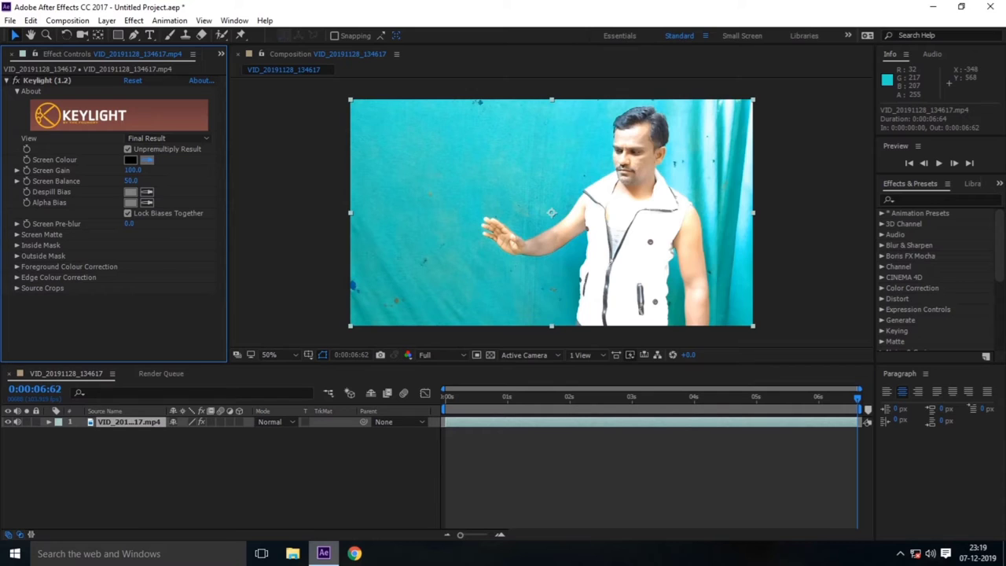
pyautogui.click(477, 161)
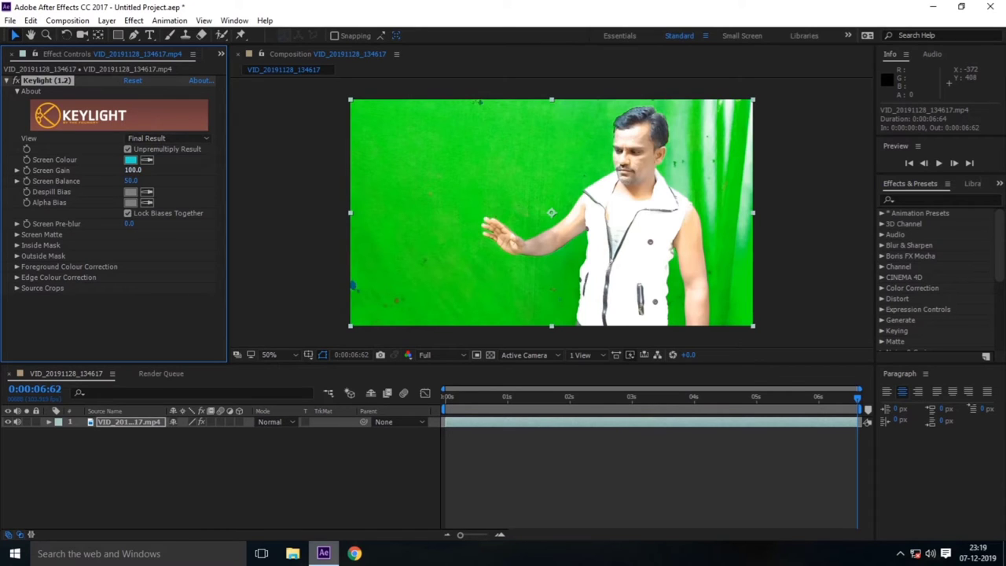
pyautogui.moveTo(132, 169)
pyautogui.mouseDown()
pyautogui.moveTo(256, 170)
pyautogui.moveTo(208, 170)
pyautogui.mouseUp()
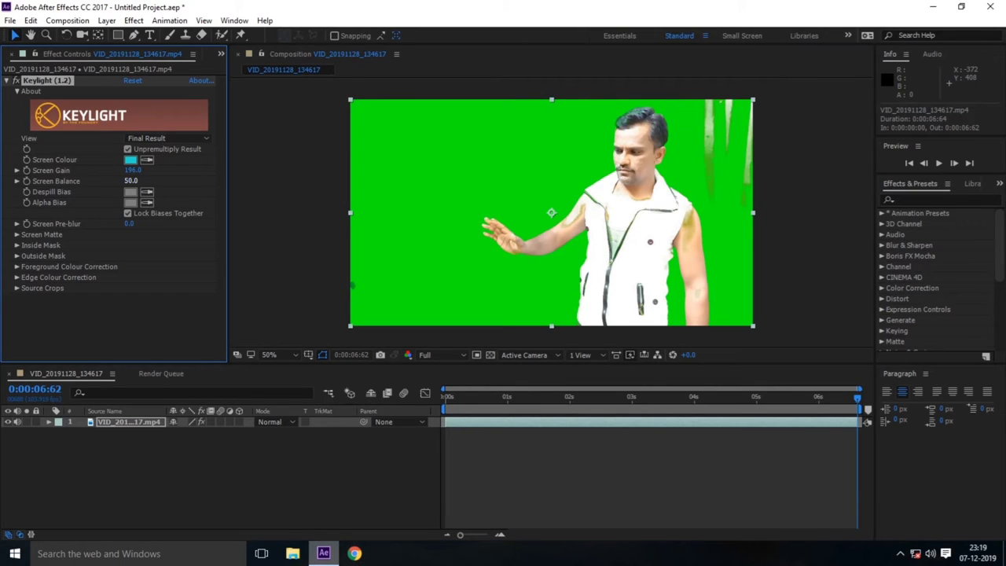
pyautogui.moveTo(130, 180); pyautogui.dragTo(118, 180)
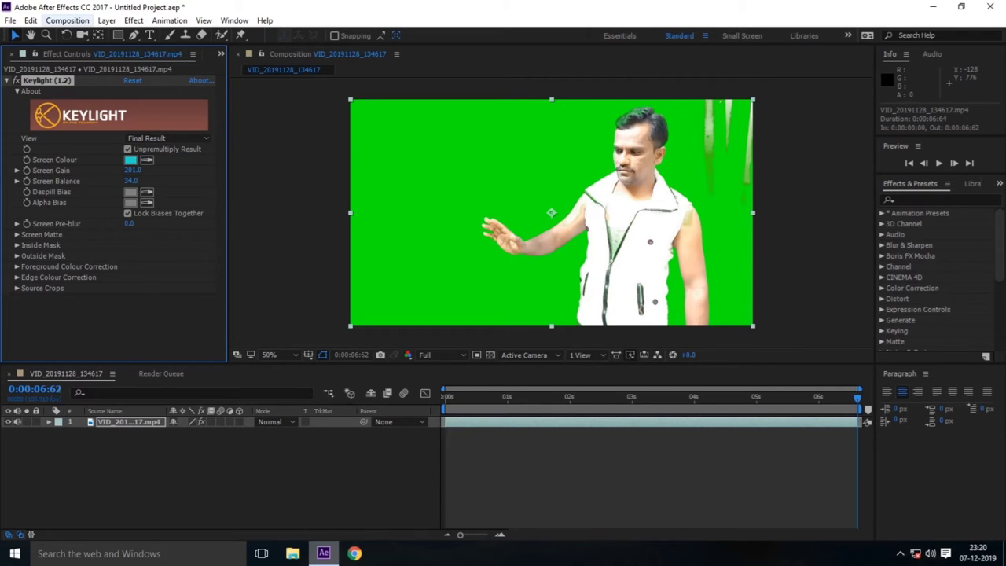
pyautogui.click(67, 20)
# Step: Try background colour F506DC in Composition Settings, cancel to keep Green, and show the Project panel
pyautogui.click(101, 52)
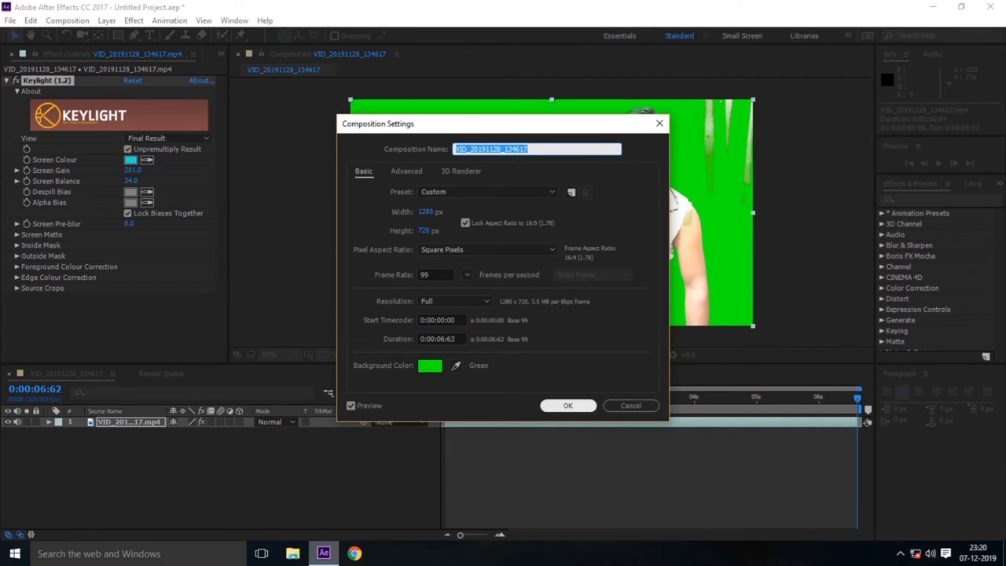
pyautogui.click(430, 366)
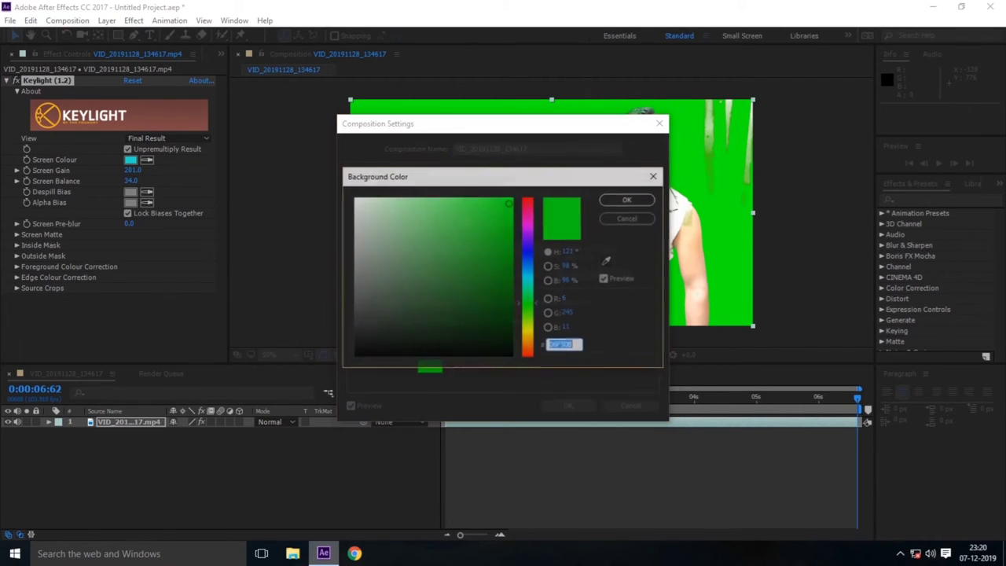
pyautogui.write('F506DC')
pyautogui.press('Return')
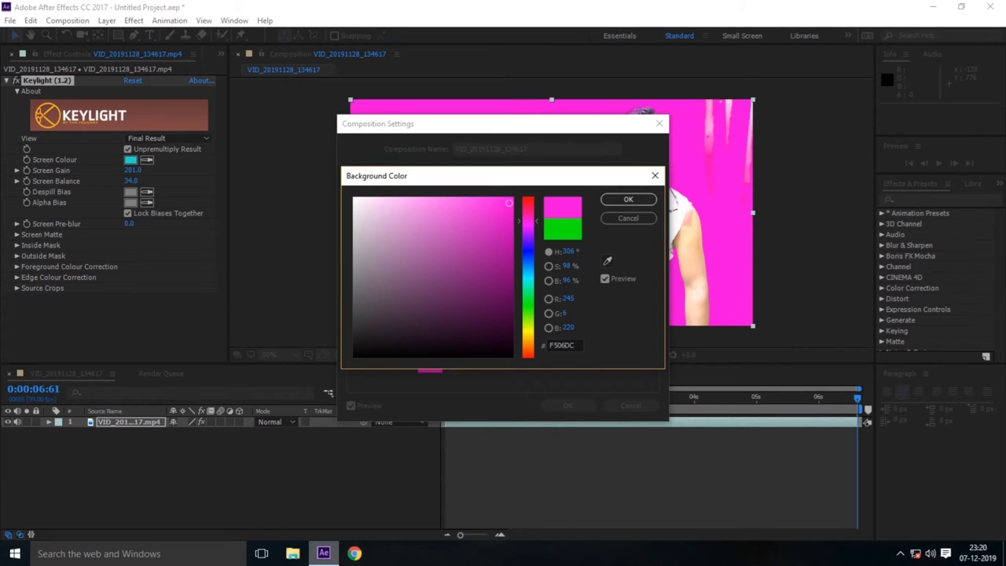
pyautogui.press('Escape')
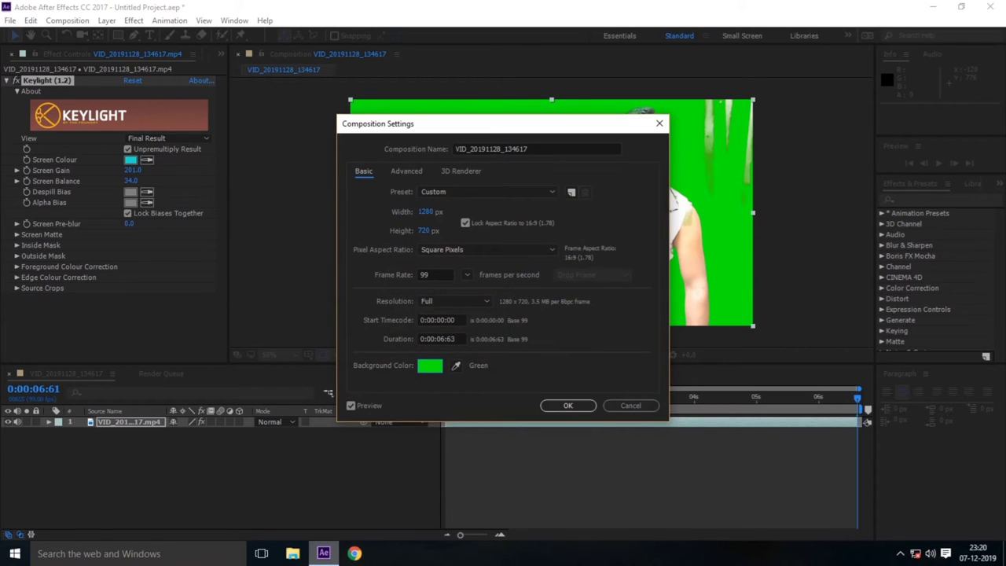
pyautogui.press('Return')
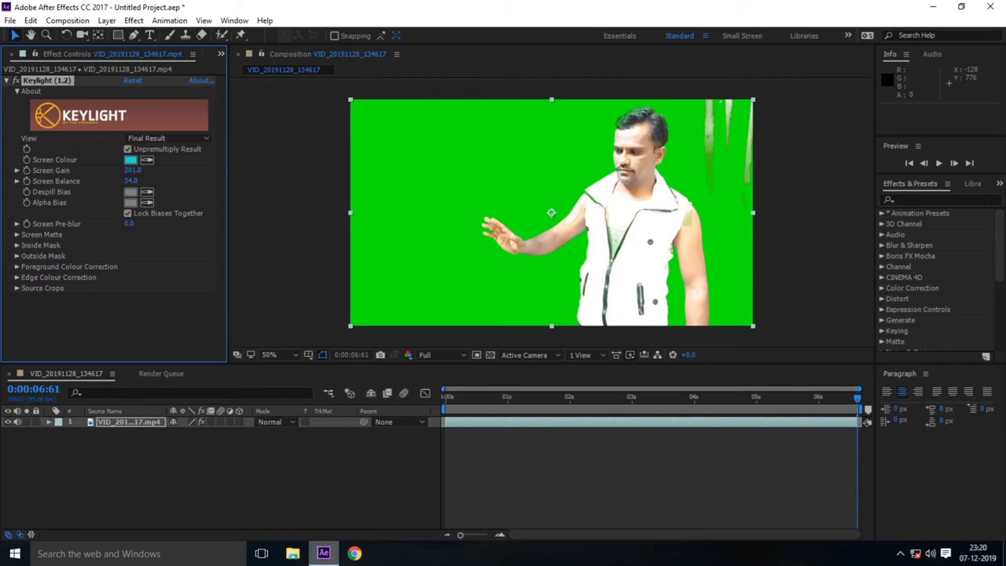
pyautogui.hotkey('ctrl', '0')
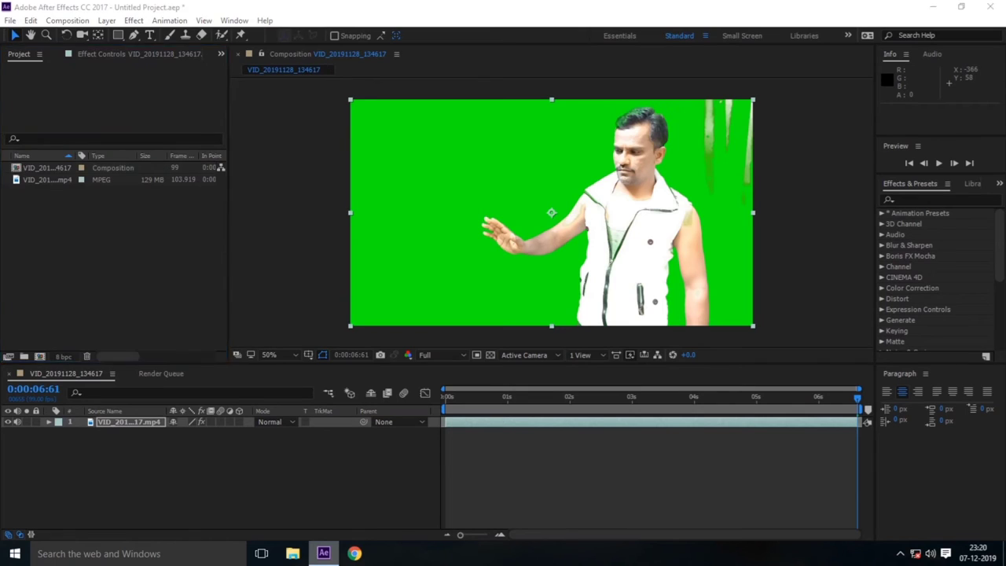
# Step: Import the VID_20191104_171700 field clip into the project
pyautogui.hotkey('ctrl', 'i')
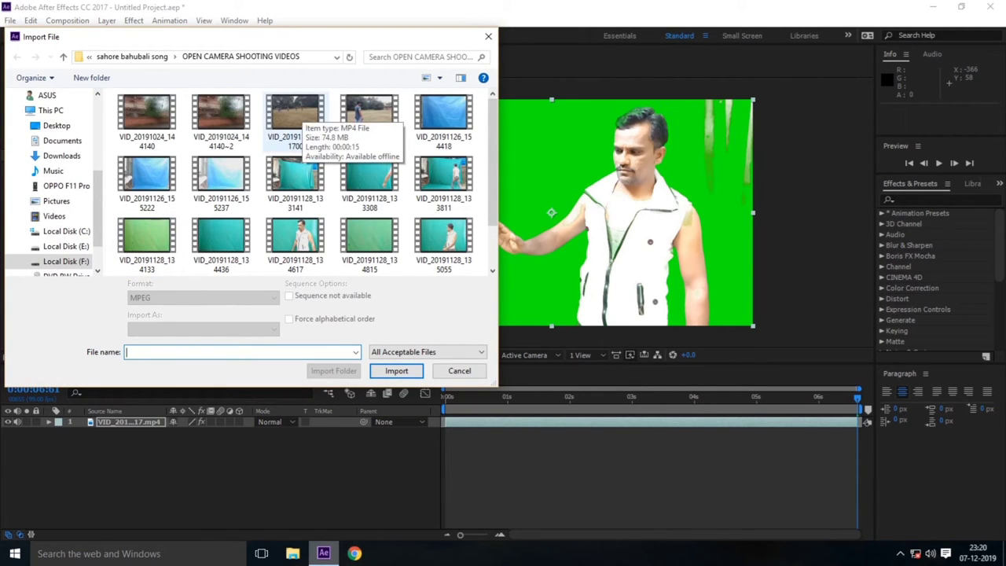
pyautogui.click(295, 114)
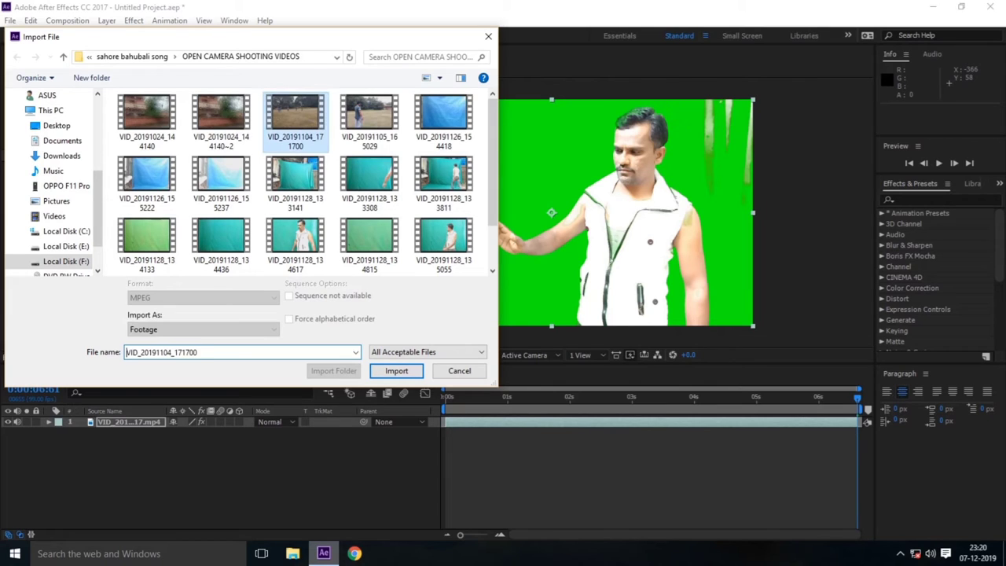
pyautogui.press('Return')
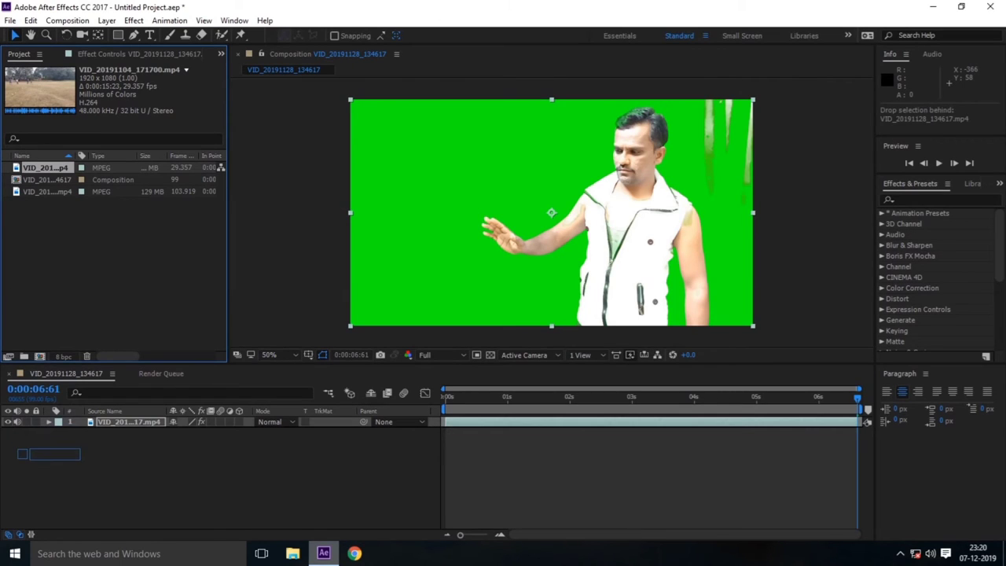
# Step: Place the field clip below the keyed man with Time Remap on, then show the man's Keylight settings
pyautogui.moveTo(44, 168); pyautogui.dragTo(80, 454)
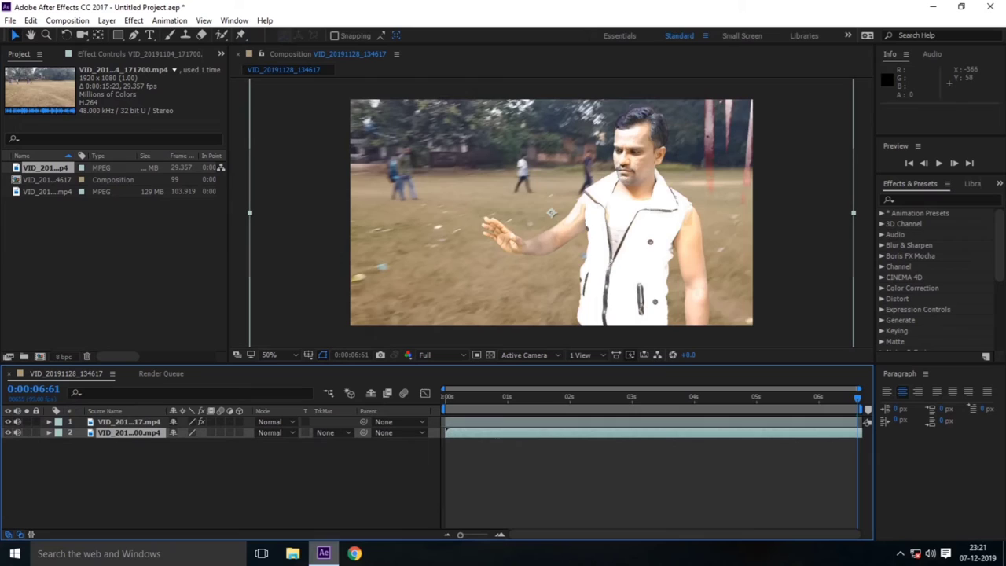
pyautogui.hotkey('ctrl', 'alt', 't')
pyautogui.press('Home')
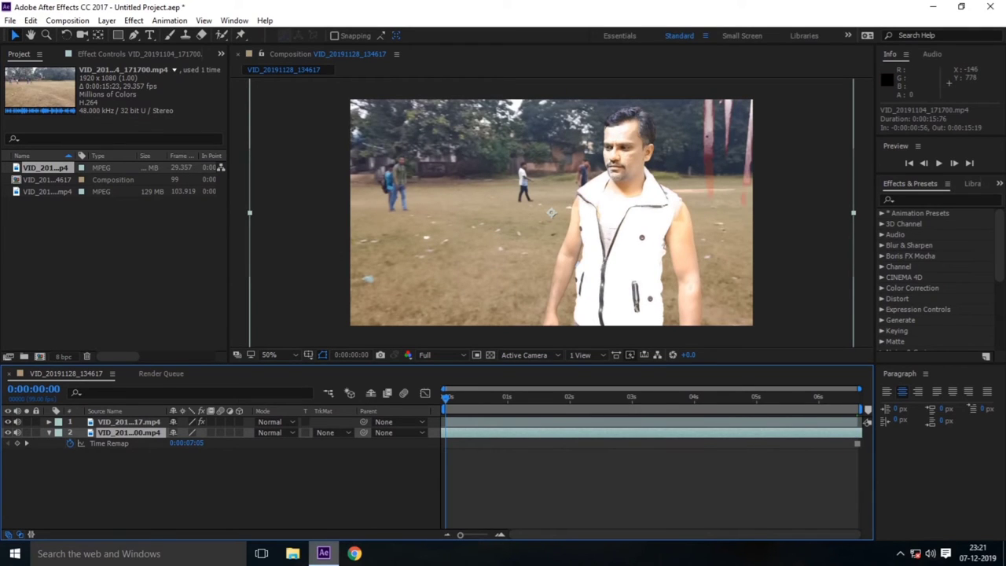
pyautogui.click(128, 421)
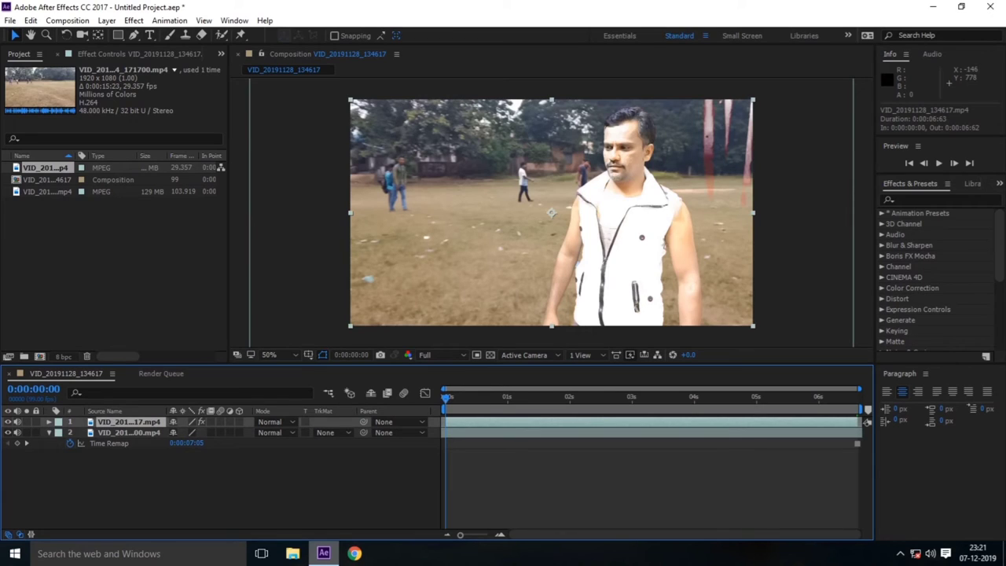
pyautogui.press('F3')
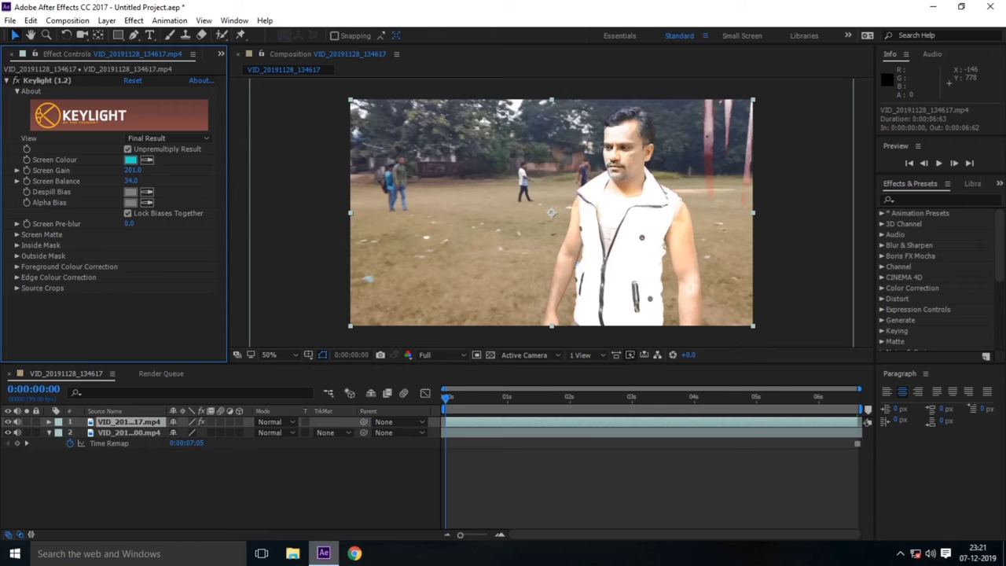
# Step: Raise Keylight Screen Gain to 237, then set Screen Matte Clip Black 0 and Clip White 26
pyautogui.moveTo(132, 170); pyautogui.dragTo(150, 170)
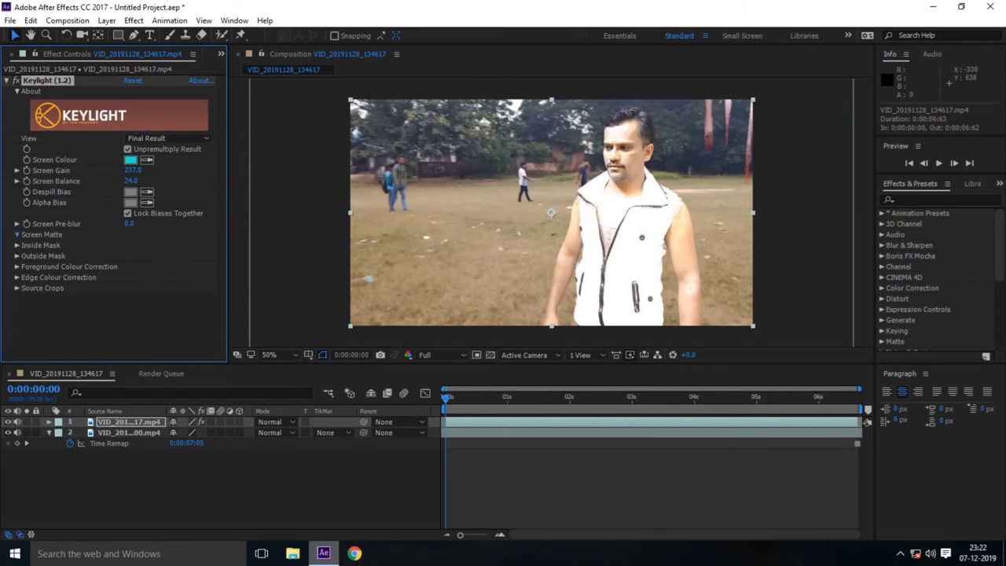
pyautogui.click(17, 235)
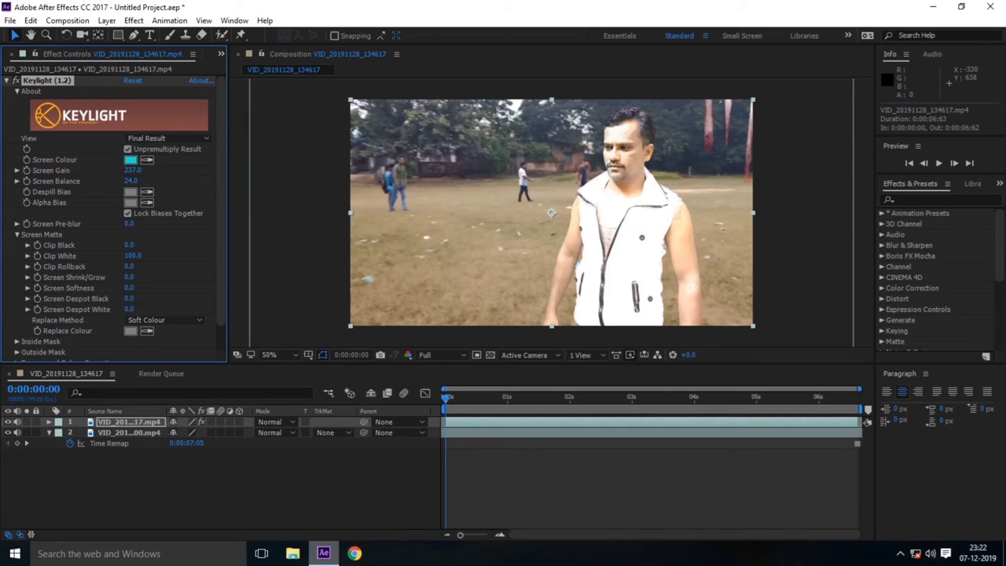
pyautogui.moveTo(128, 244)
pyautogui.mouseDown()
pyautogui.moveTo(157, 245)
pyautogui.moveTo(128, 245)
pyautogui.mouseUp()
pyautogui.moveTo(133, 255); pyautogui.dragTo(121, 255)
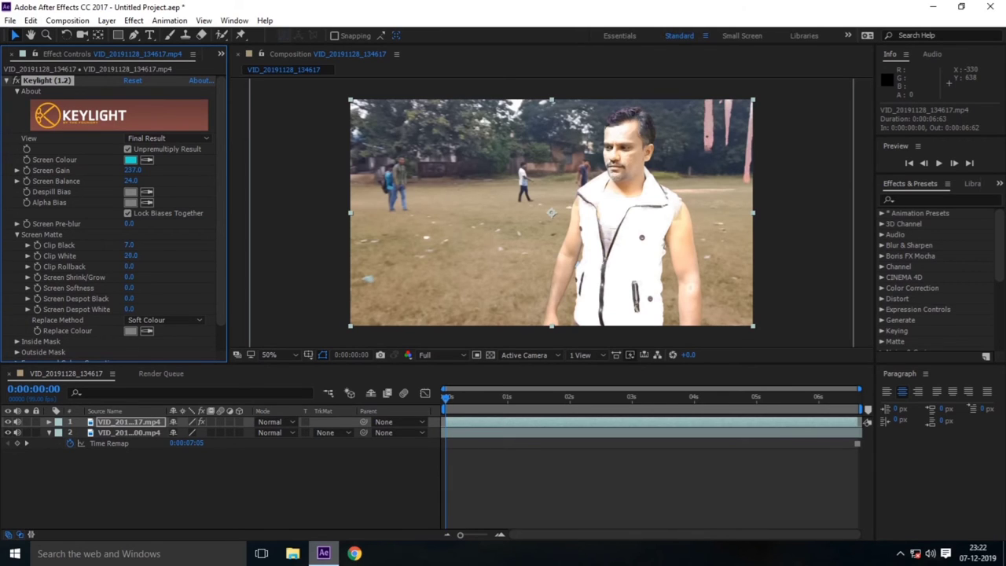
pyautogui.moveTo(130, 256)
pyautogui.mouseDown()
pyautogui.moveTo(118, 255)
pyautogui.moveTo(154, 255)
pyautogui.moveTo(142, 244)
pyautogui.moveTo(160, 245)
pyautogui.moveTo(127, 244)
pyautogui.mouseUp()
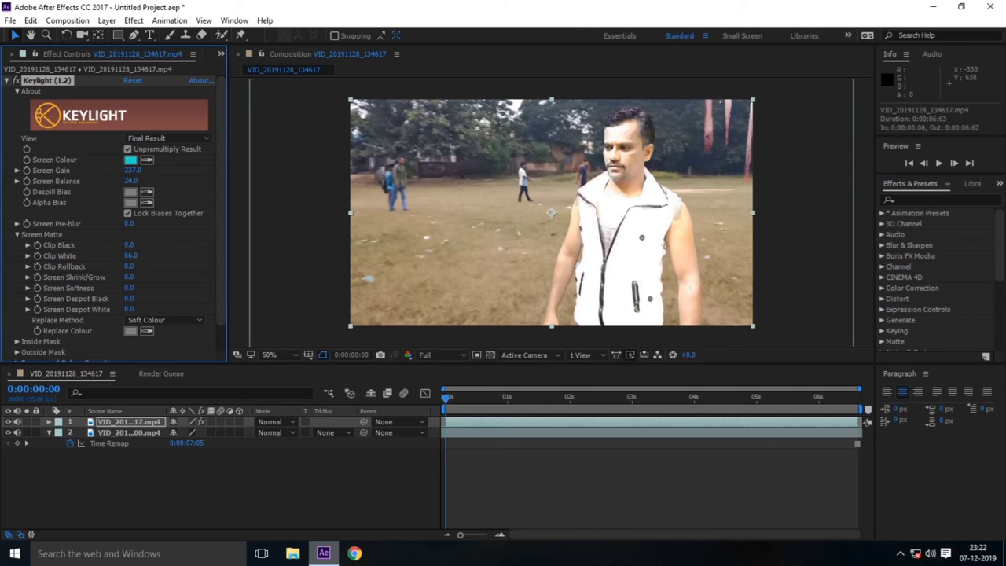
pyautogui.scroll(-2, 114, 221)
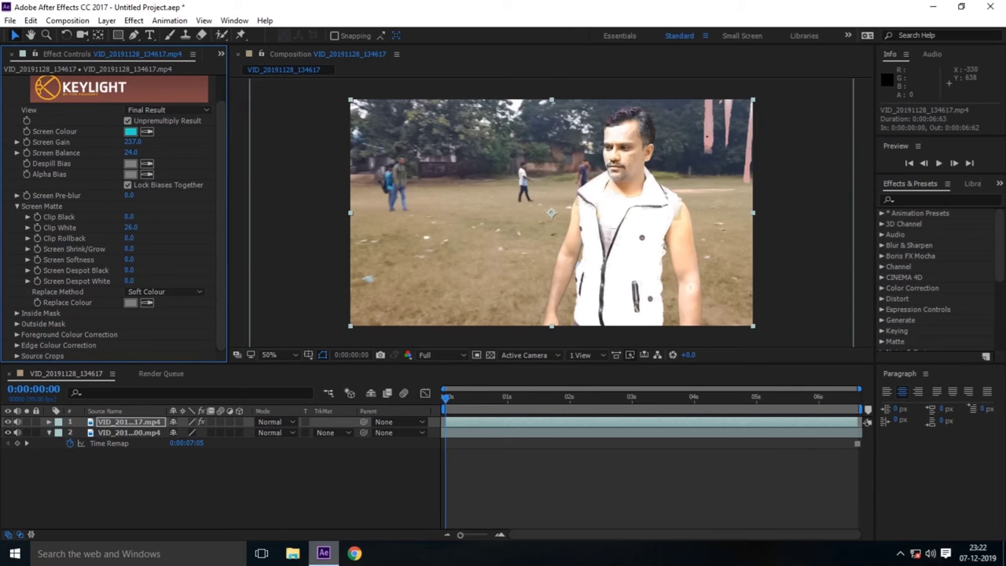
# Step: Enable Keylight foreground colour correction on the man: Saturation 112, Contrast 21, Brightness -21
pyautogui.click(16, 334)
pyautogui.scroll(-3, 114, 235)
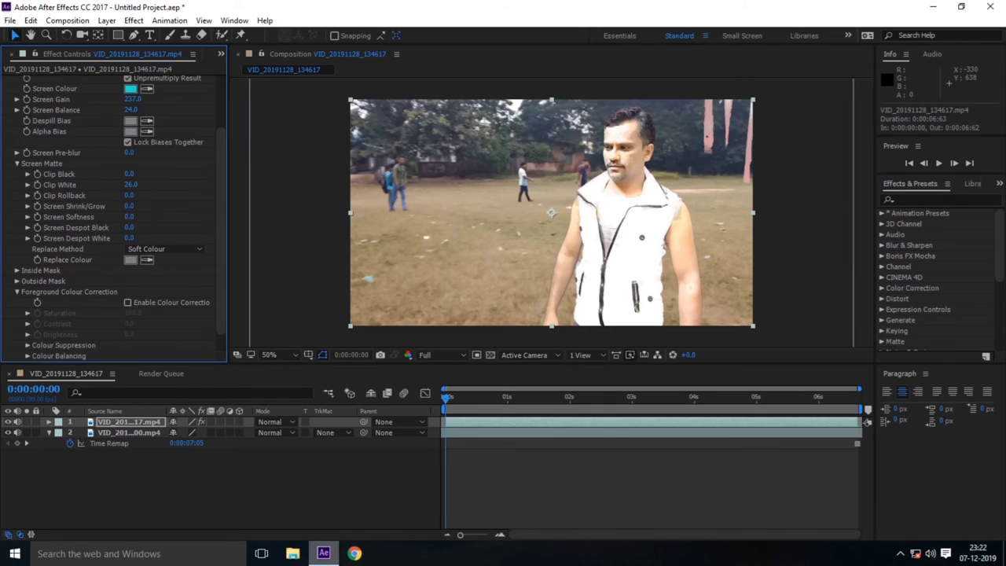
pyautogui.click(128, 301)
pyautogui.write('112')
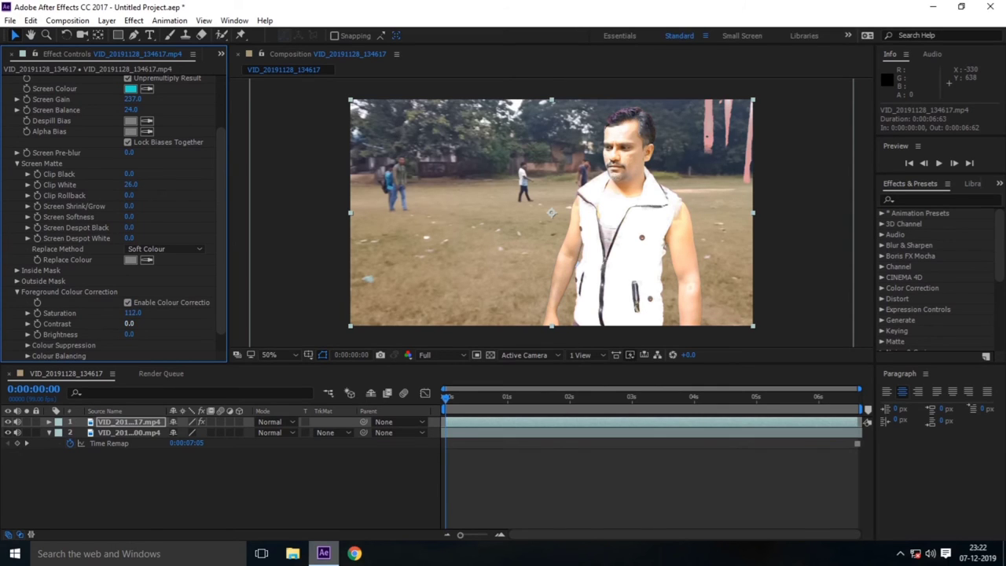
pyautogui.moveTo(129, 323); pyautogui.dragTo(146, 323)
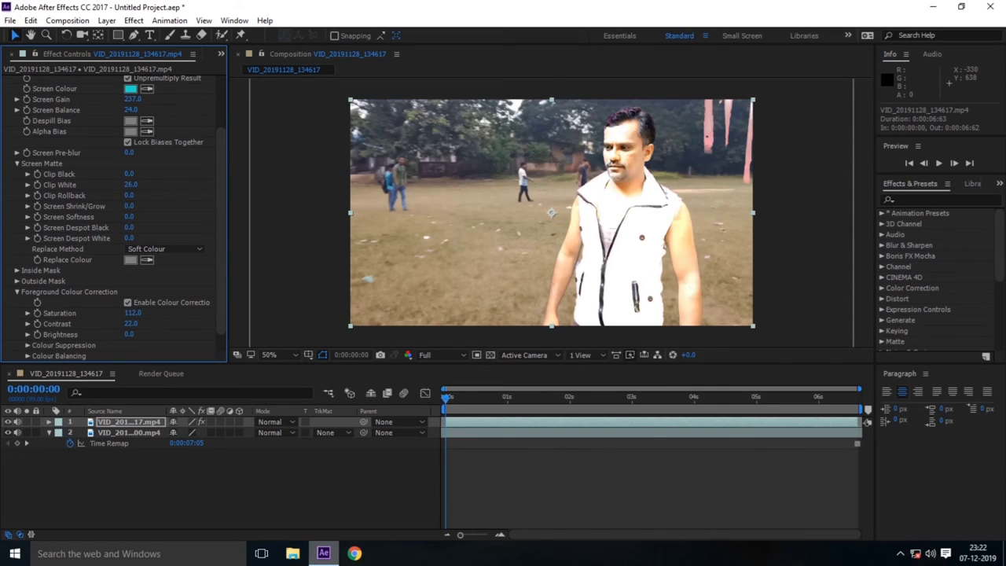
pyautogui.moveTo(129, 334)
pyautogui.mouseDown()
pyautogui.moveTo(141, 334)
pyautogui.moveTo(103, 334)
pyautogui.moveTo(127, 323)
pyautogui.mouseUp()
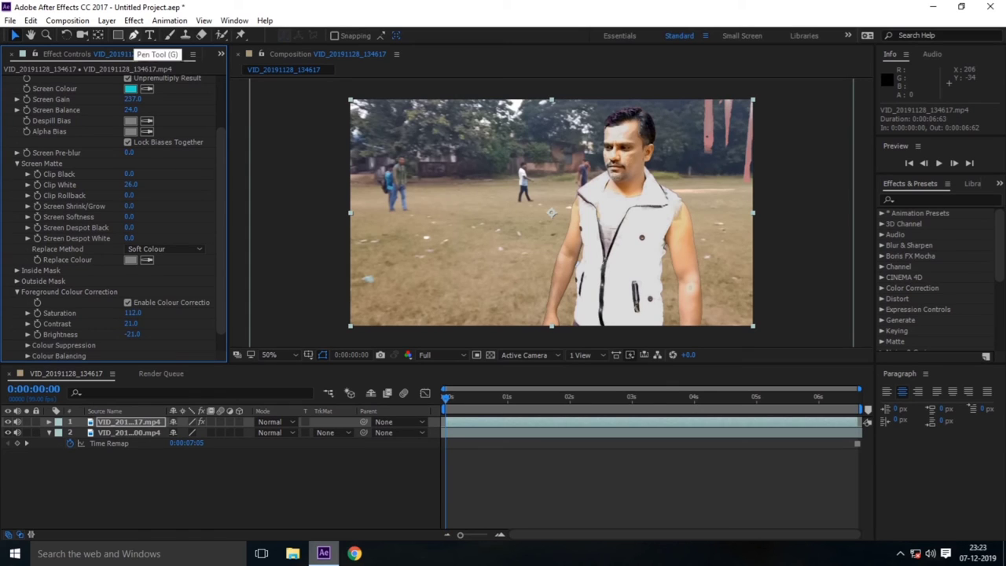
# Step: With the Pen tool, place mask points up the man's right side and over his head
pyautogui.click(133, 34)
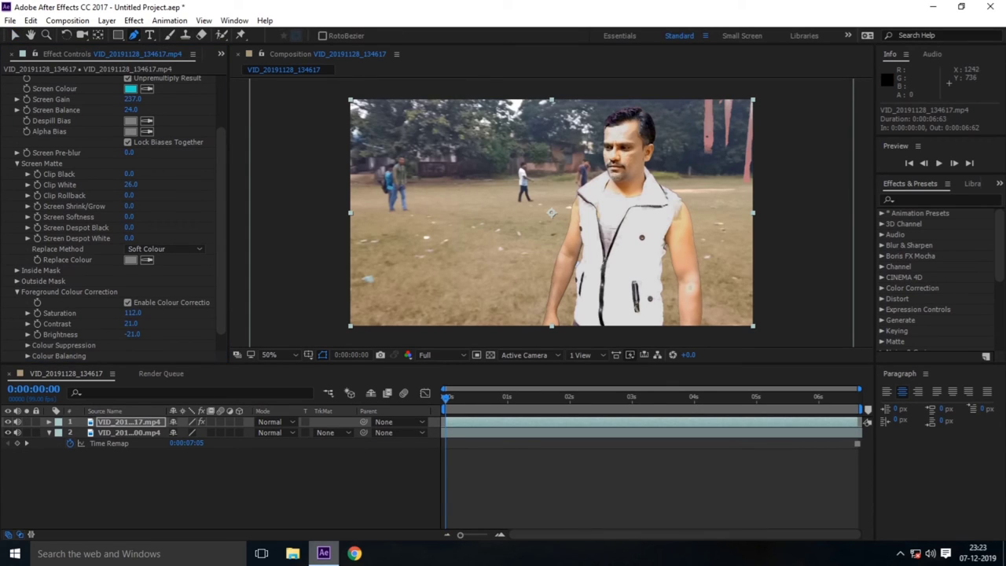
pyautogui.click(730, 274)
pyautogui.click(739, 330)
pyautogui.click(720, 212)
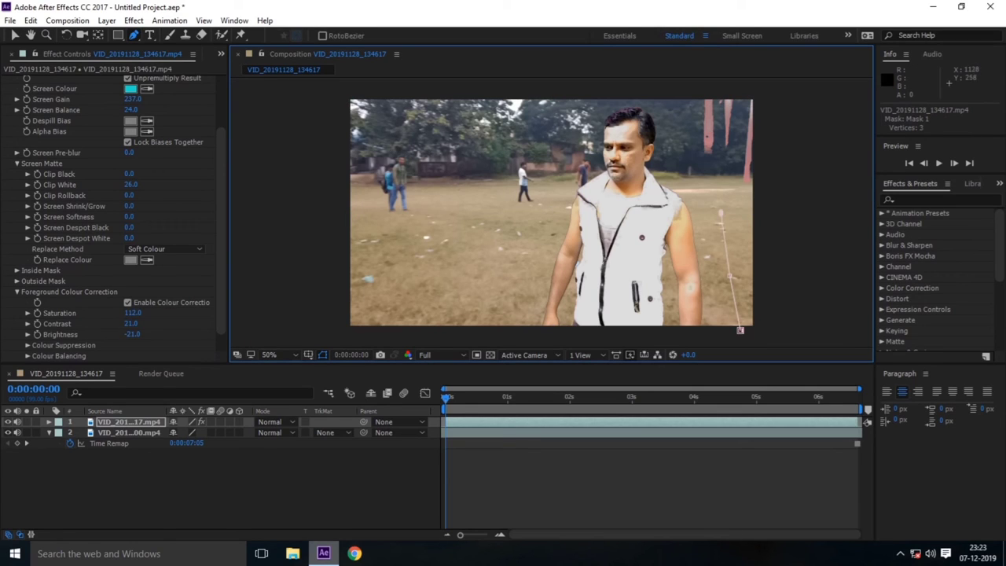
pyautogui.click(697, 164)
pyautogui.click(686, 112)
pyautogui.click(655, 85)
pyautogui.click(583, 86)
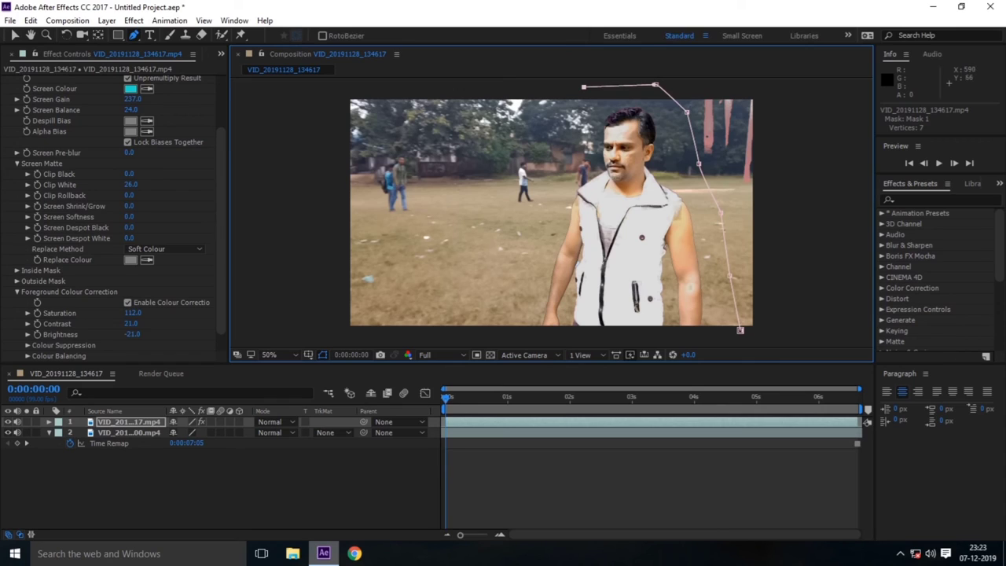
# Step: Continue the mask down his left side, close it, preview, and pull a vertex around his arm
pyautogui.click(535, 119)
pyautogui.click(503, 154)
pyautogui.click(470, 213)
pyautogui.click(481, 301)
pyautogui.click(485, 334)
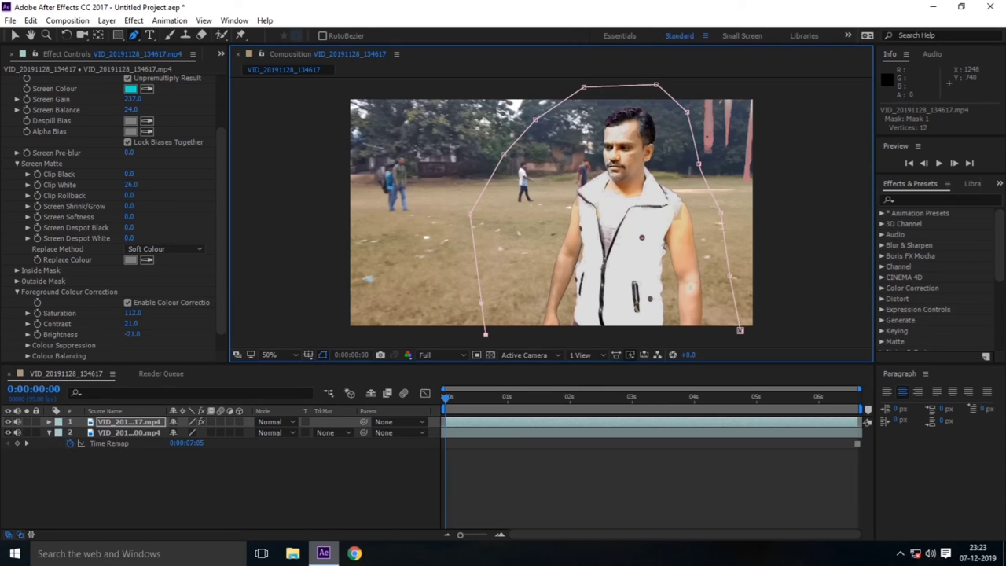
pyautogui.click(740, 330)
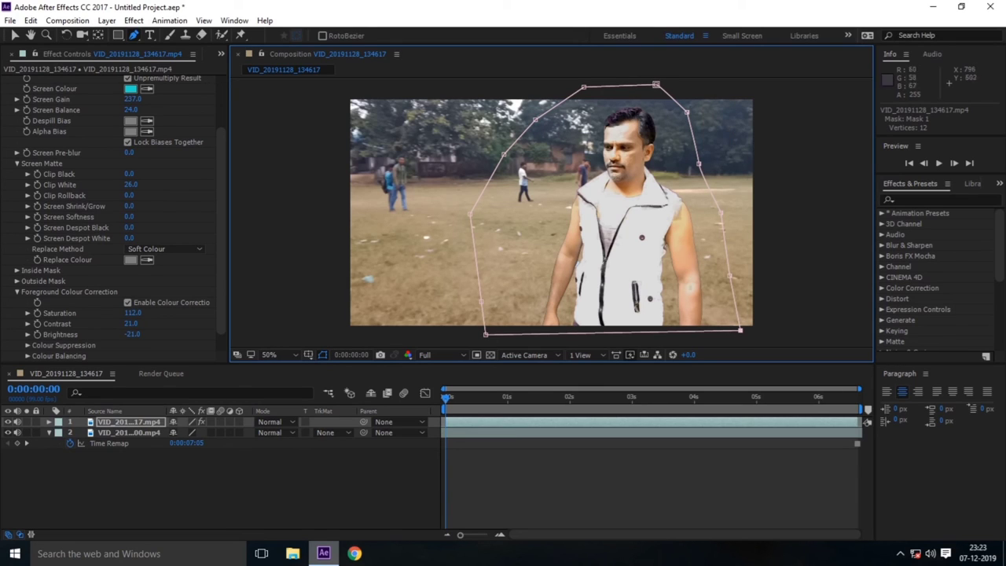
pyautogui.press('space')
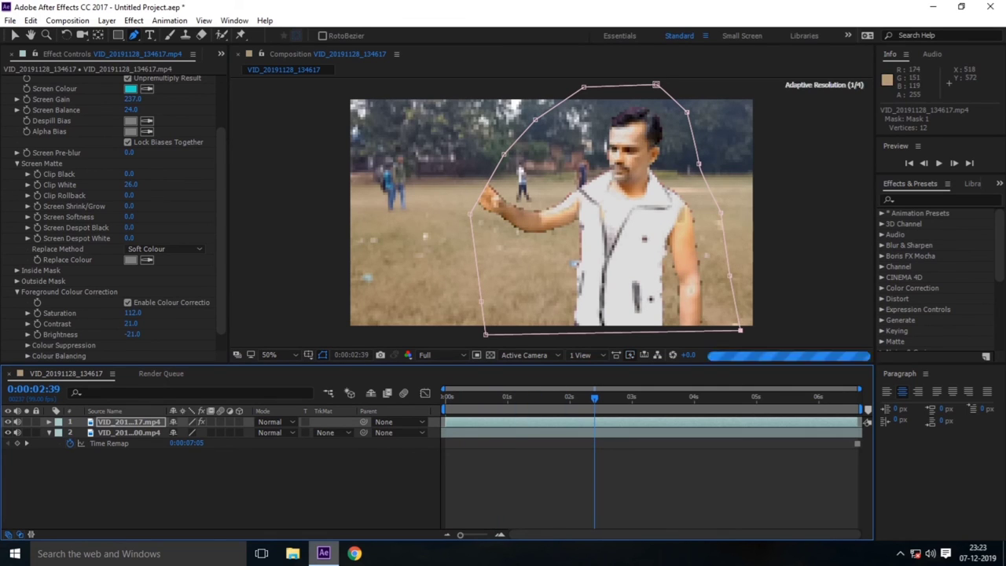
pyautogui.moveTo(503, 155); pyautogui.dragTo(434, 130)
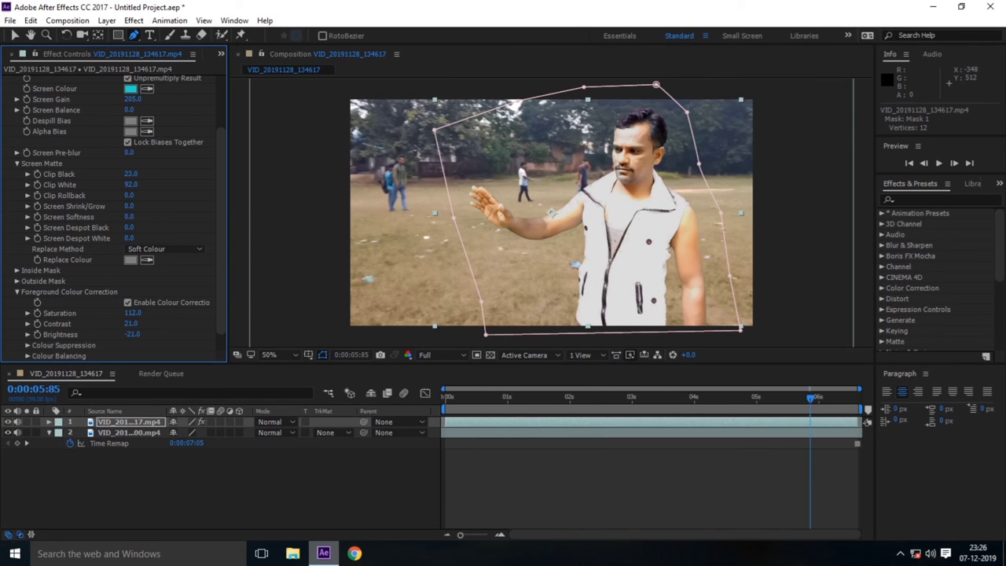
# Step: Lower Keylight's Inside Mask Softness to 5.7 and review Screen Gain 205, Clip Black 23, Clip White 92
pyautogui.click(16, 269)
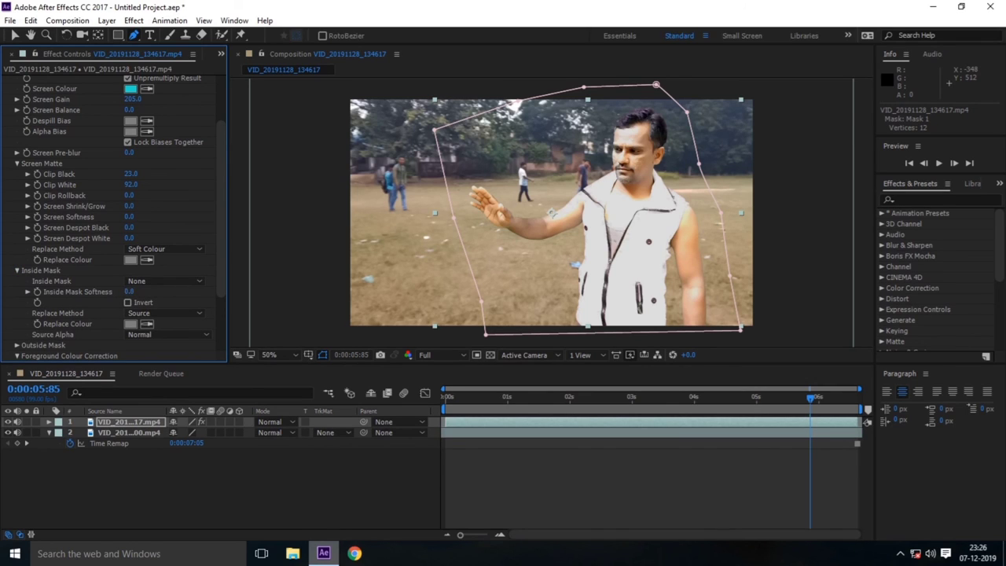
pyautogui.moveTo(130, 291); pyautogui.dragTo(118, 292)
pyautogui.scroll(3, 114, 220)
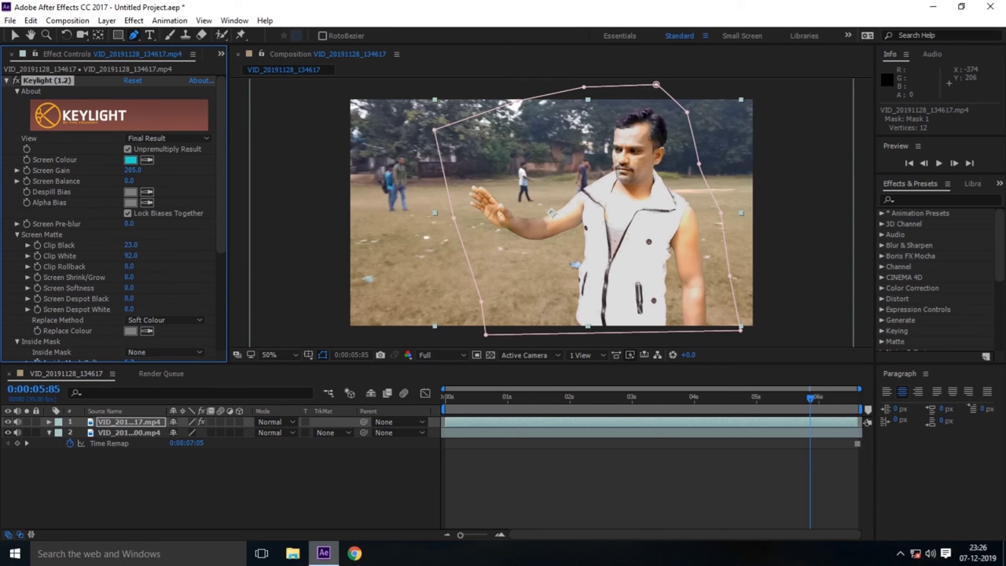
pyautogui.scroll(-1, 114, 220)
pyautogui.scroll(-2, 114, 220)
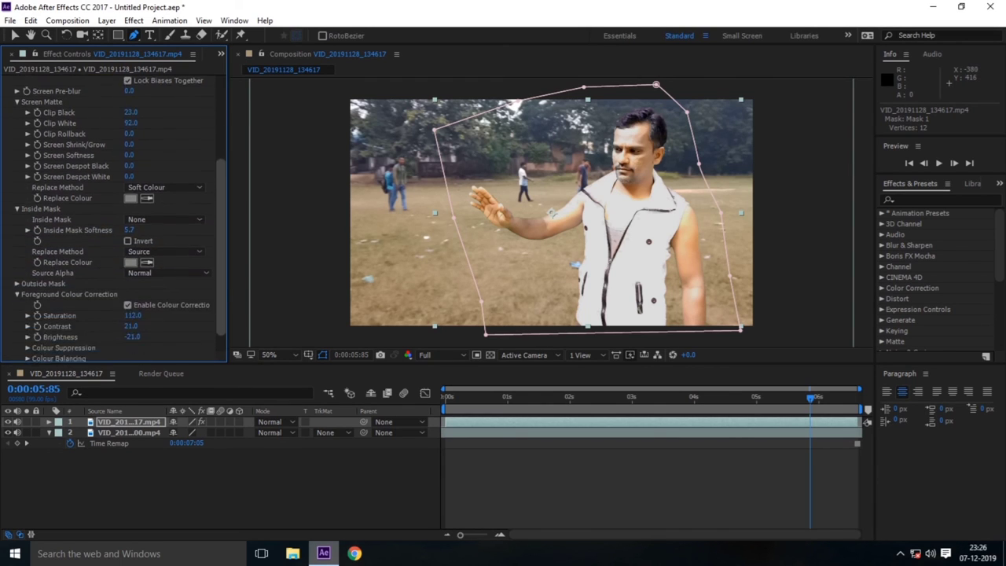
pyautogui.scroll(-2, 114, 220)
pyautogui.scroll(2, 114, 220)
pyautogui.scroll(3, 114, 220)
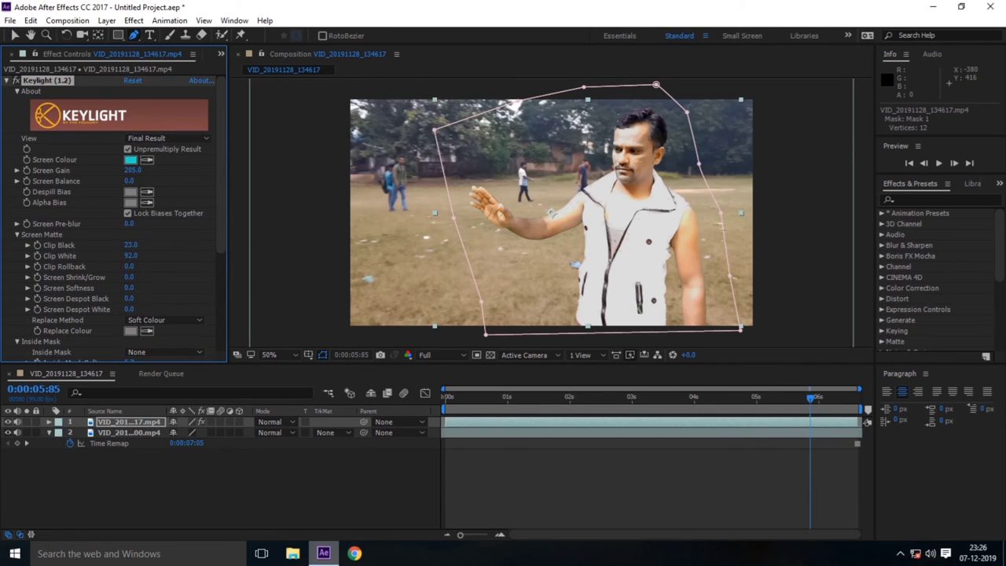